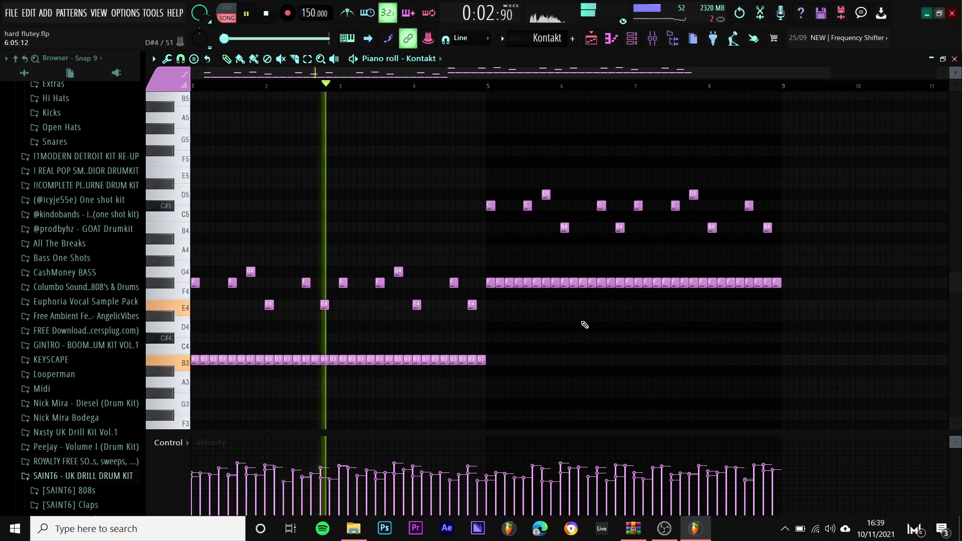
# - Stop playback and delete every note of the existing melody from the Kontakt piano roll
pyautogui.scroll(1, 584, 325)
pyautogui.hscroll(-2, 585, 325)
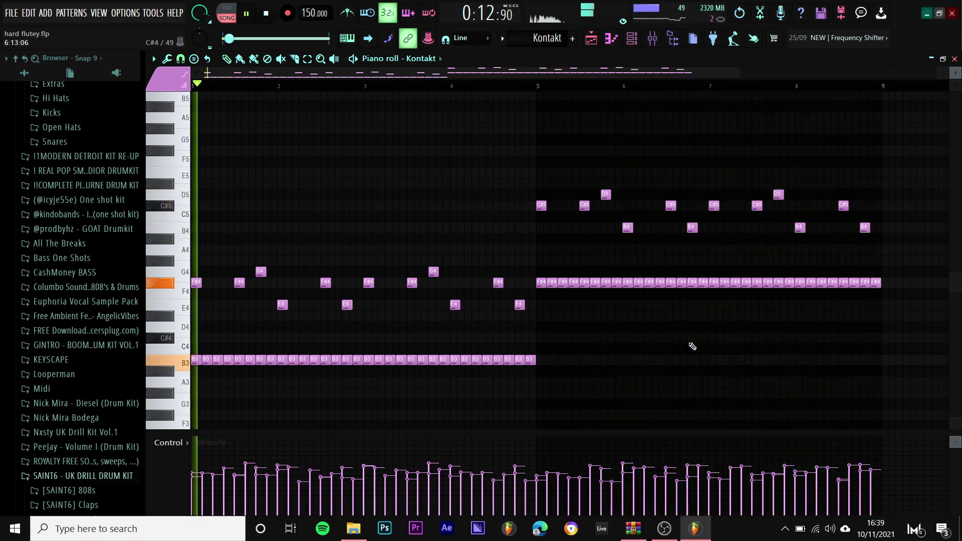
pyautogui.press('space')
pyautogui.hotkey('ctrl', 'a')
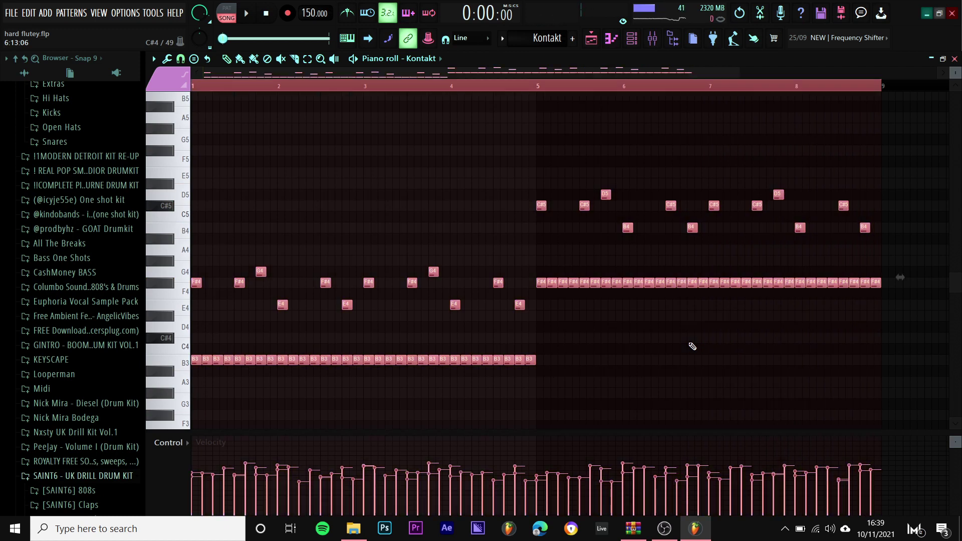
pyautogui.press('Delete')
pyautogui.hotkey('ctrl', 'd')
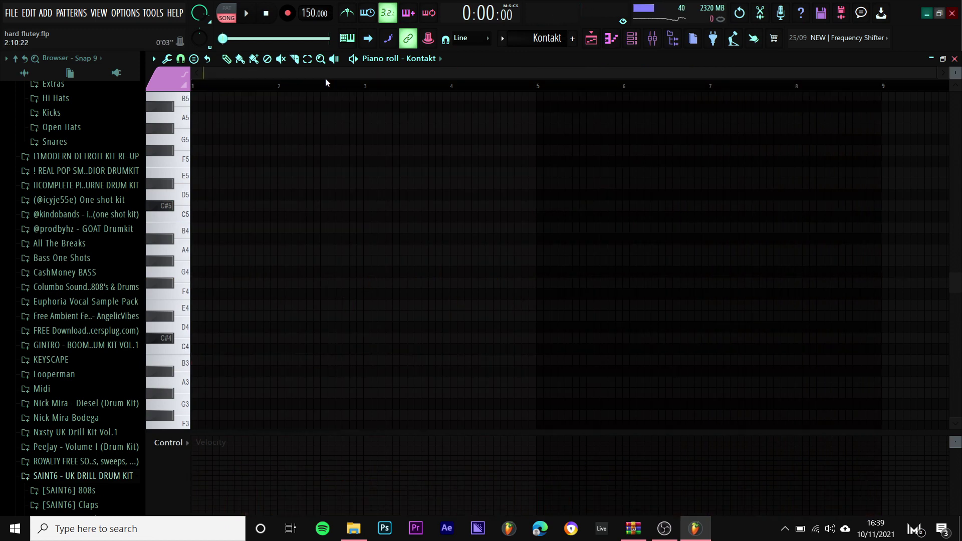
# - Set the piano roll snap to 1/3 step and look at the scale highlighting options
pyautogui.click(181, 59)
pyautogui.click(190, 149)
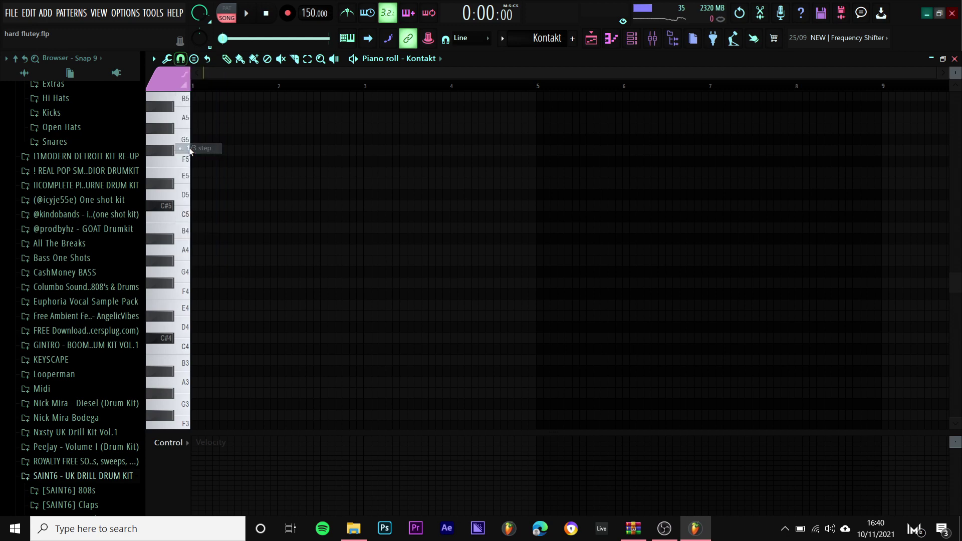
pyautogui.scroll(1, 270, 241)
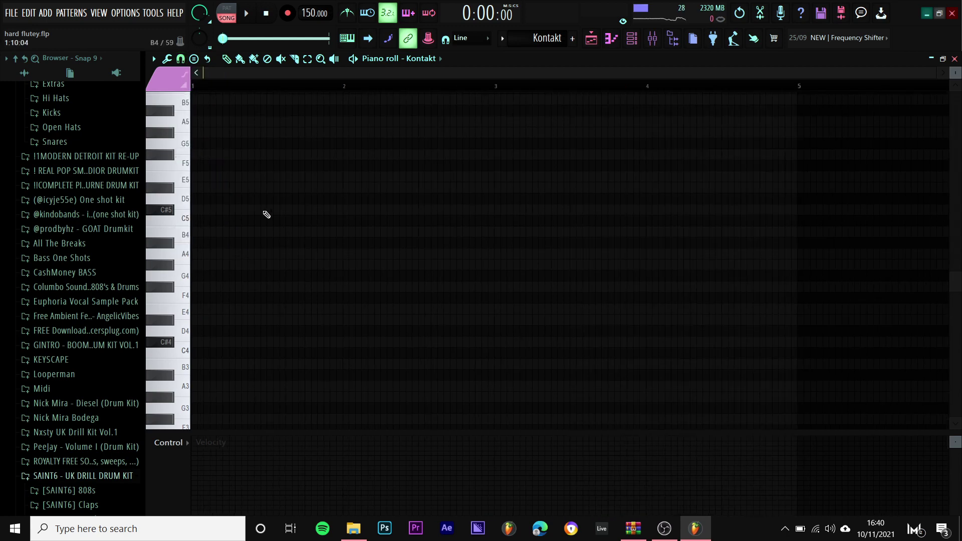
pyautogui.click(154, 59)
pyautogui.moveTo(199, 130)
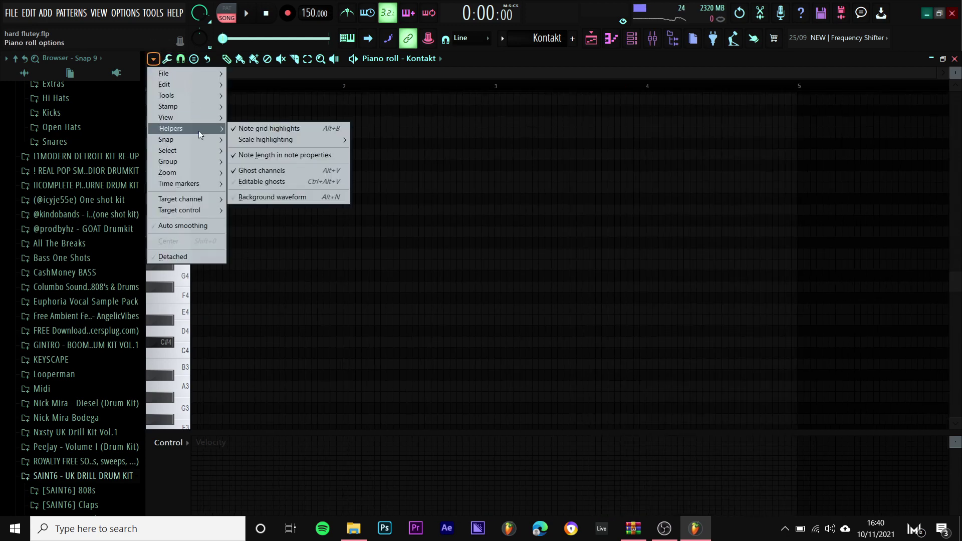
pyautogui.moveTo(260, 140)
pyautogui.click(321, 107)
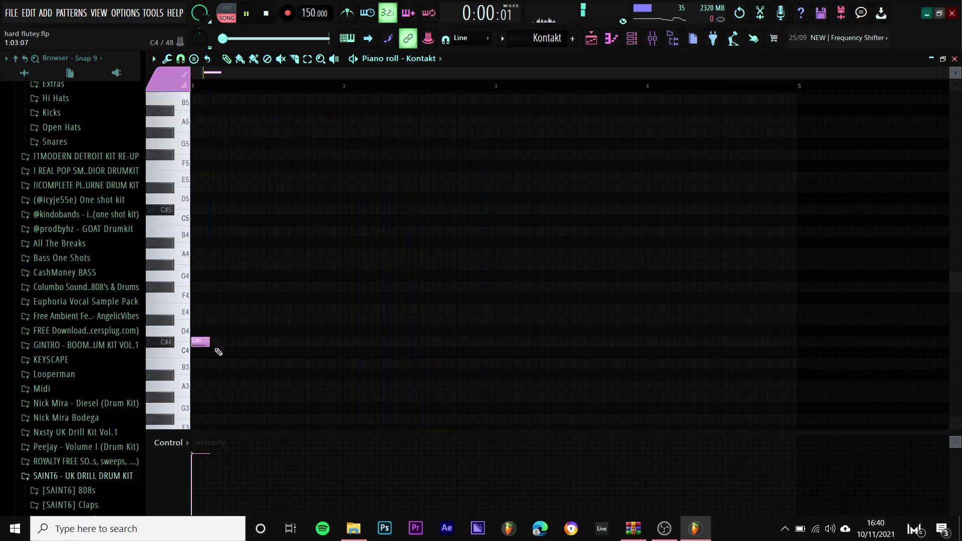
# - Place two adjacent two-step C#4 notes at the start of bar 1 and audition them
pyautogui.press('space')
pyautogui.press('space')
pyautogui.moveTo(213, 344); pyautogui.dragTo(214, 345)
pyautogui.press('space')
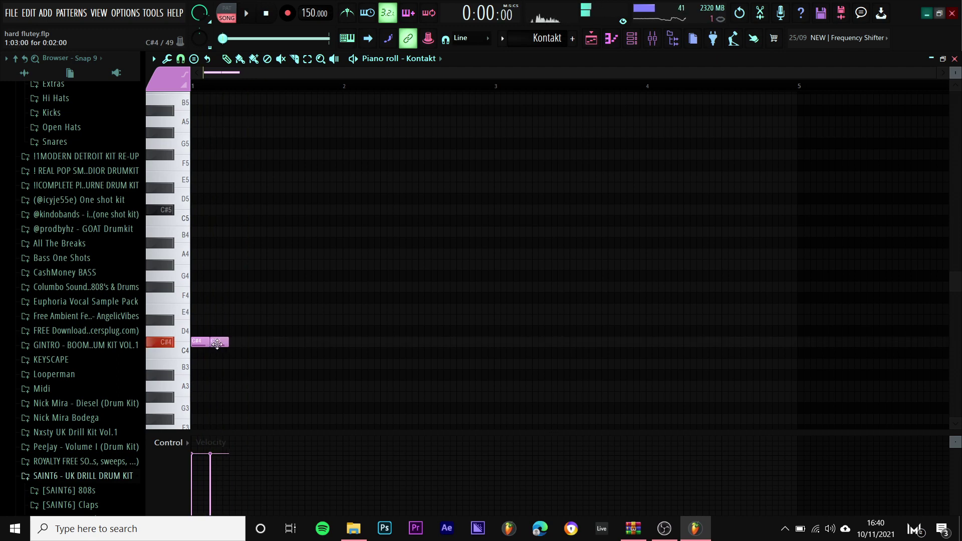
pyautogui.scroll(1, 217, 344)
pyautogui.press('space')
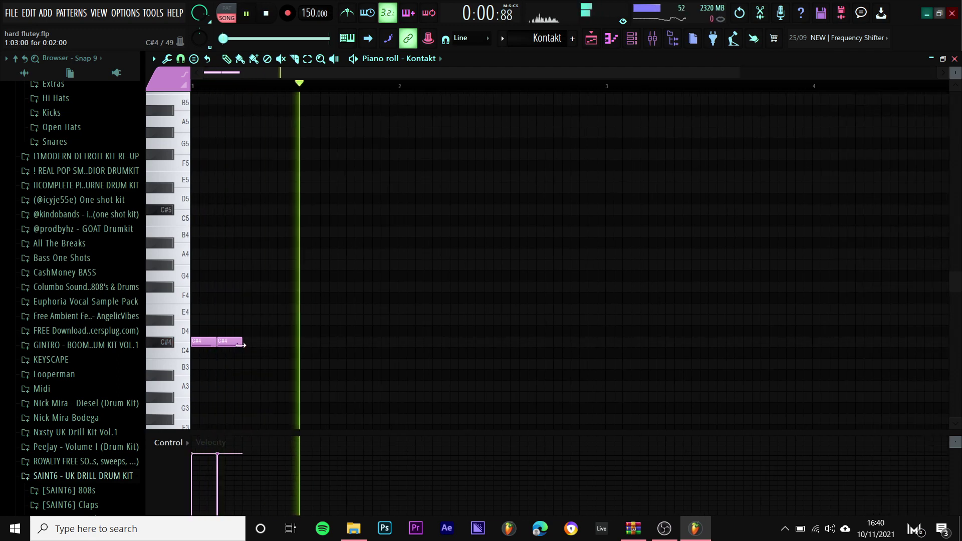
# - Duplicate the C#4 notes until eight of them fill bar 1
pyautogui.press('space')
pyautogui.press('space')
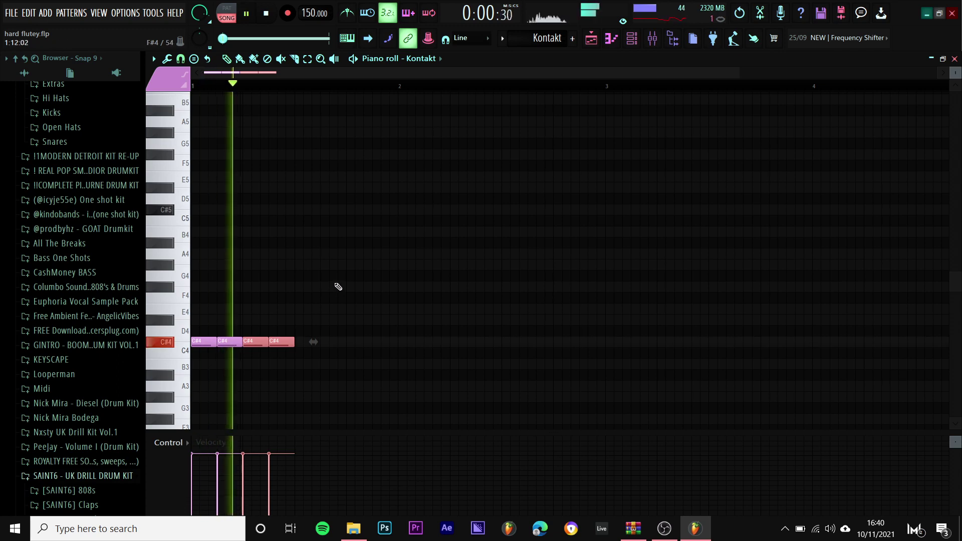
pyautogui.hotkey('ctrl', 'b')
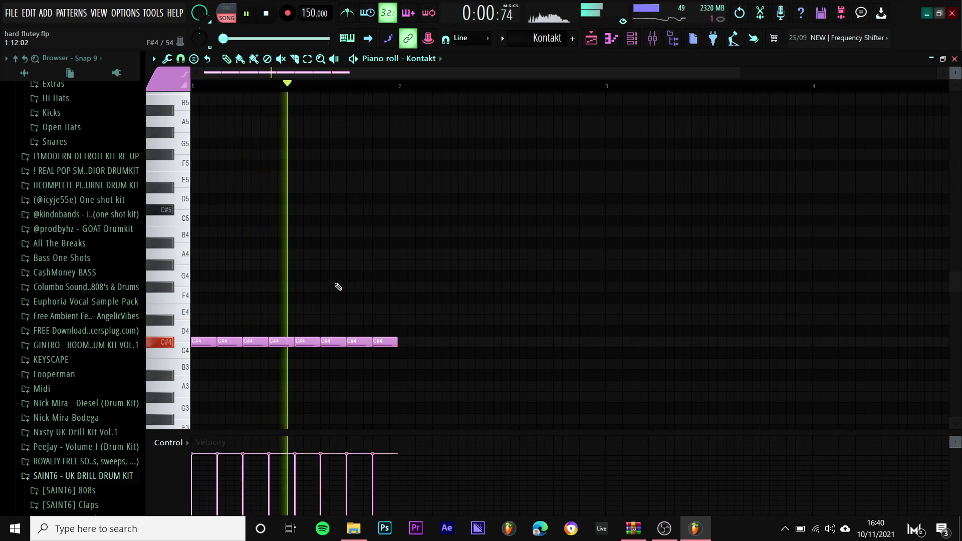
pyautogui.press('space')
# - Add melody notes A4, G#4 and E4 on the first three beats of bar 1, auditioning the pattern
pyautogui.click(213, 254)
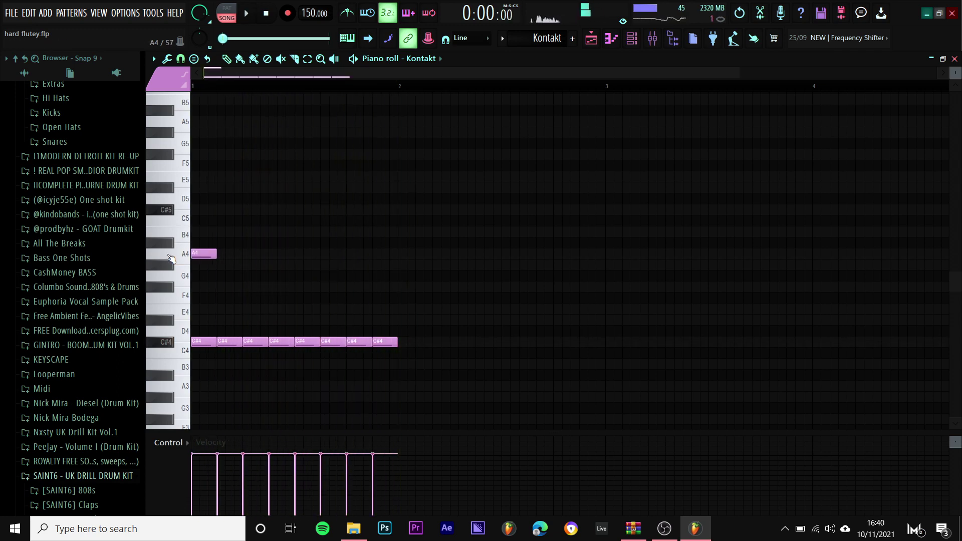
pyautogui.press('space')
pyautogui.click(250, 264)
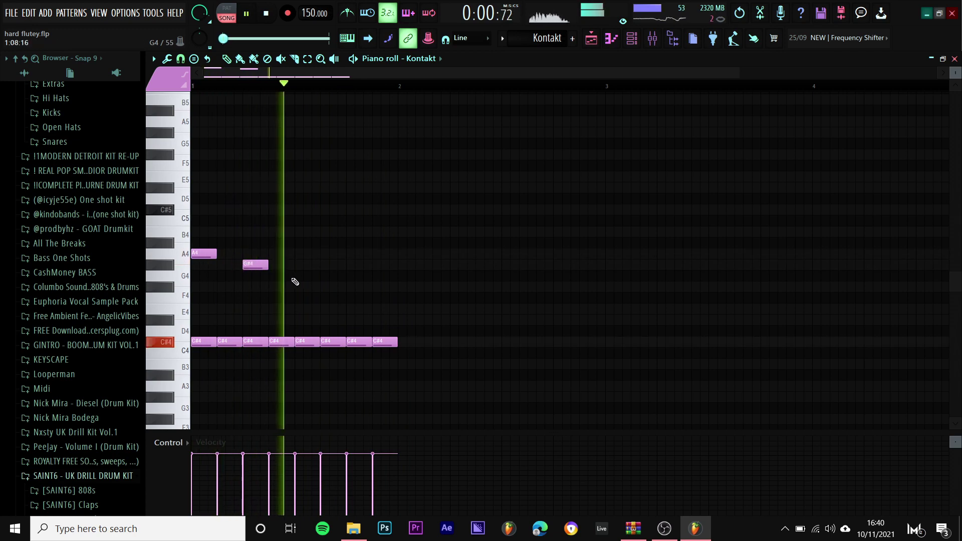
pyautogui.press('space')
pyautogui.click(297, 309)
pyautogui.press('space')
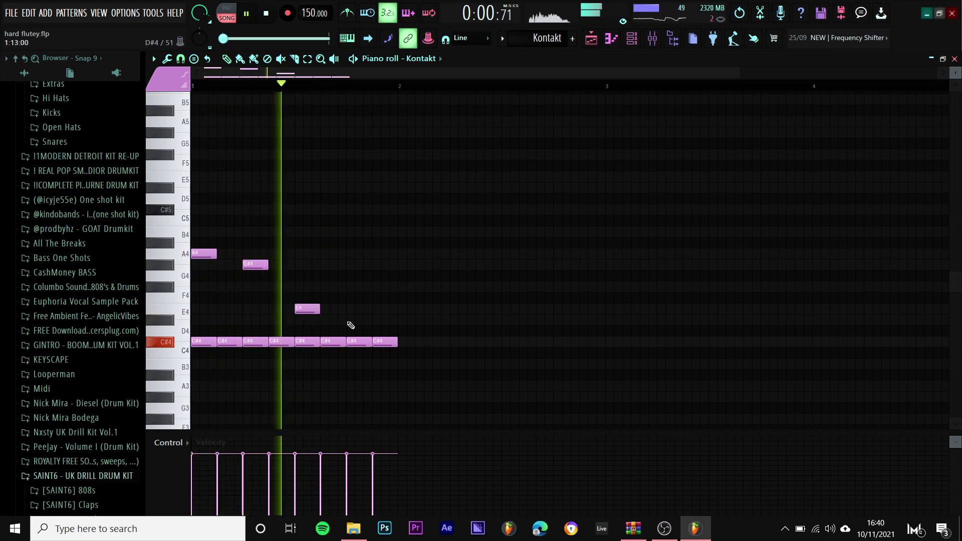
# - Lower the beat 3 melody note to D#4 and add an E4 note on beat 4 of bar 1
pyautogui.moveTo(300, 307); pyautogui.dragTo(300, 318)
pyautogui.press('space')
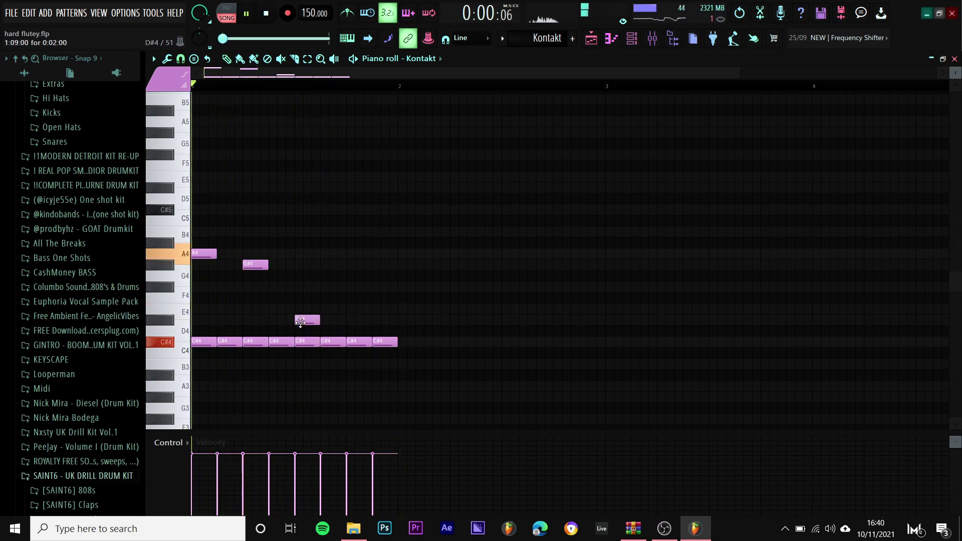
pyautogui.click(348, 310)
pyautogui.press('space')
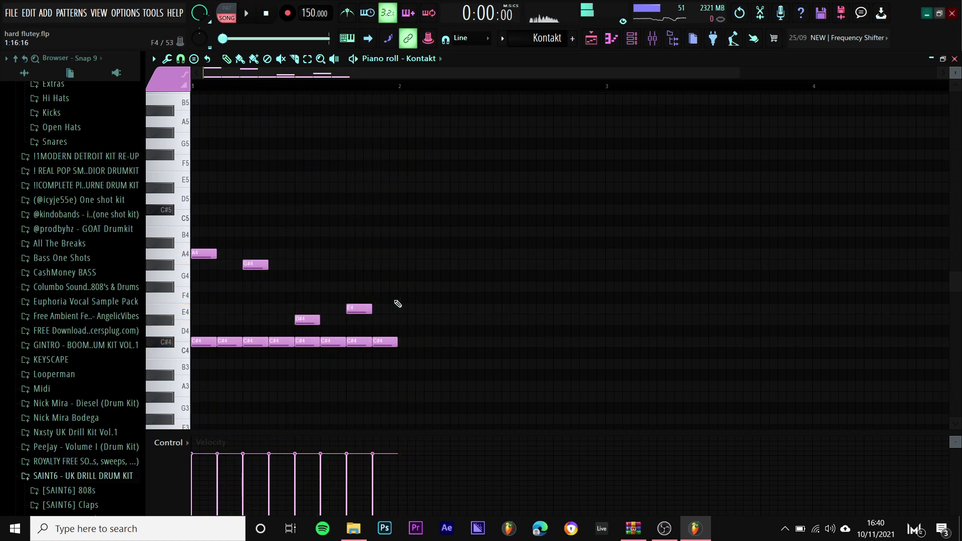
# - Swap the G#4 and D#4 melody notes so D#4 comes first, and duplicate the whole pattern into bar 2
pyautogui.moveTo(255, 265); pyautogui.dragTo(300, 264)
pyautogui.press('space')
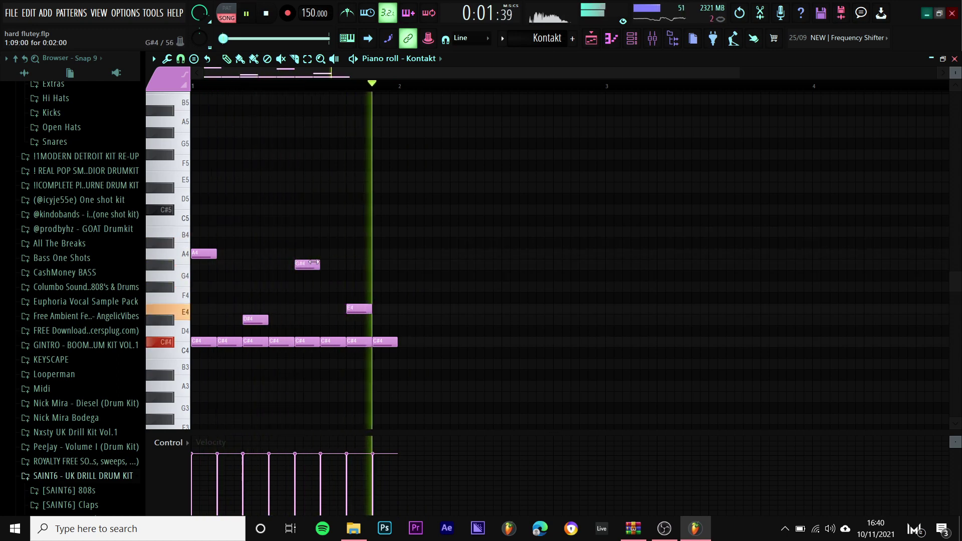
pyautogui.hotkey('ctrl', 'b')
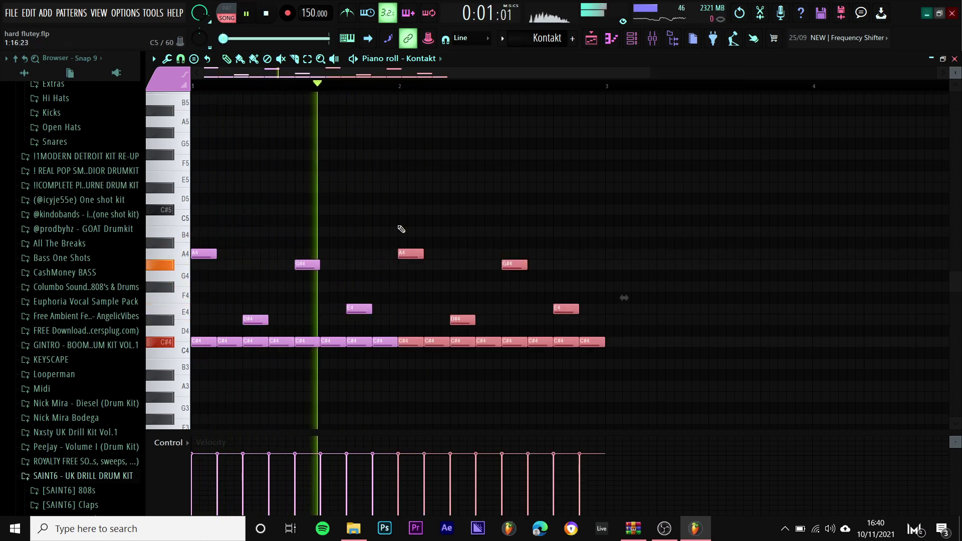
pyautogui.hotkey('ctrl', 'd')
pyautogui.press('space')
# - Randomize the velocity levels of all notes with the piano roll randomizer and play the result
pyautogui.hotkey('alt', 'r')
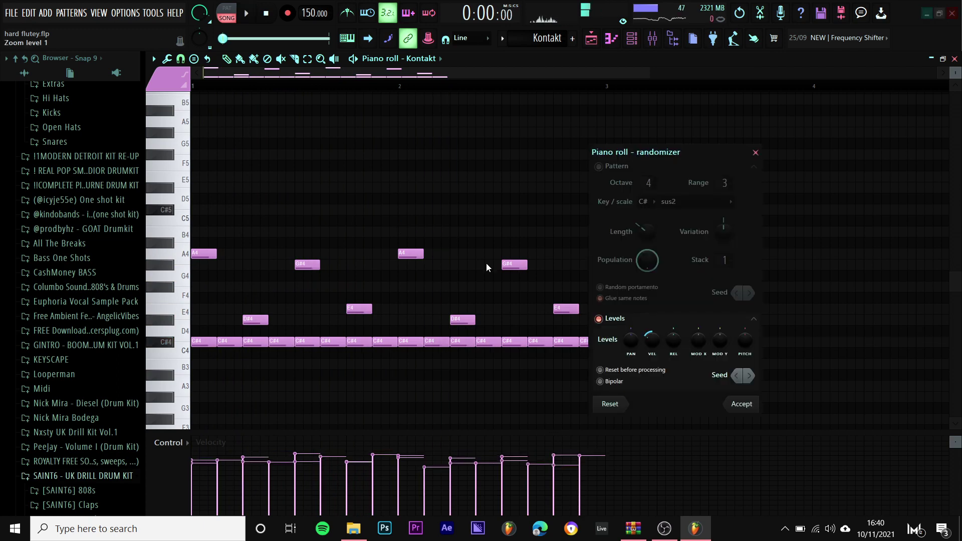
pyautogui.click(742, 404)
pyautogui.press('space')
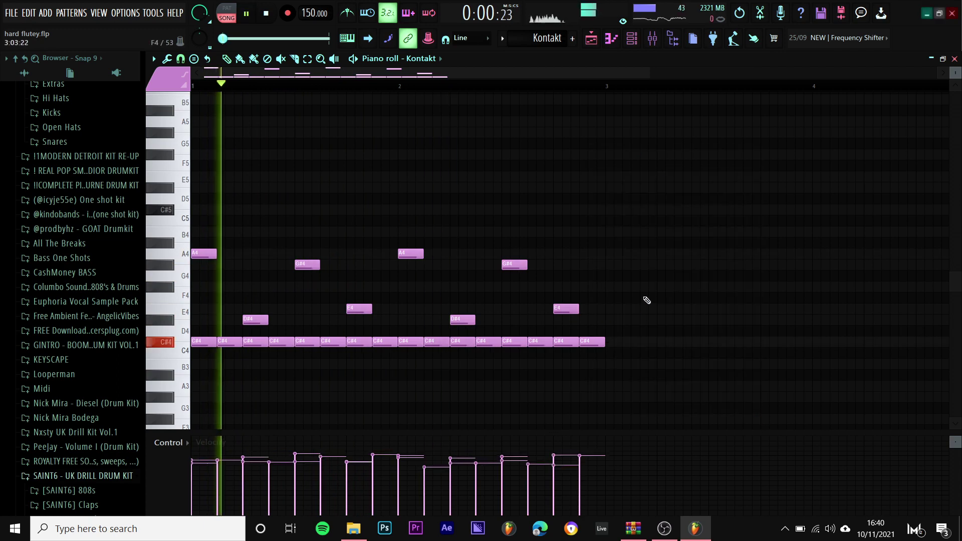
# - Duplicate the two-bar pattern into bars 3 and 4
pyautogui.scroll(-1, 756, 308)
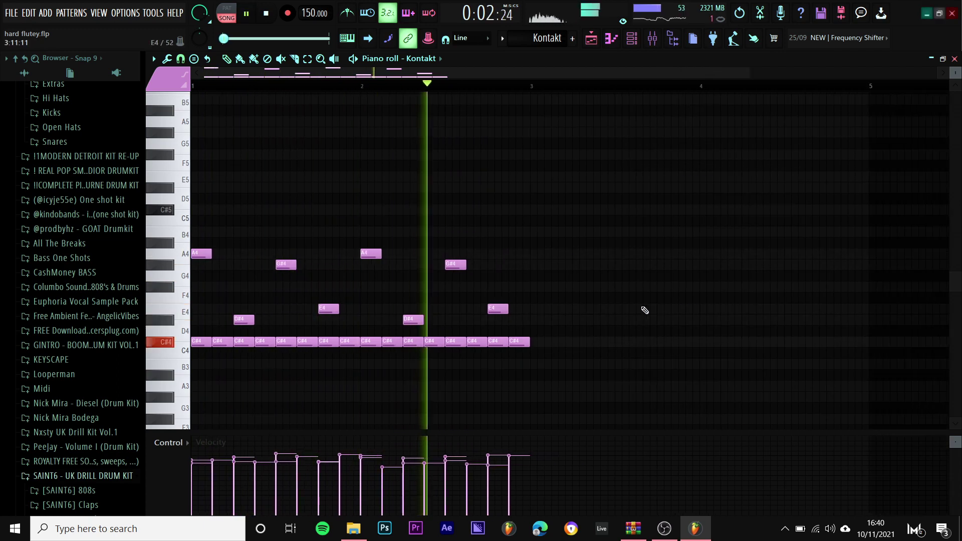
pyautogui.hotkey('ctrl', 'a')
pyautogui.hotkey('ctrl', 'b')
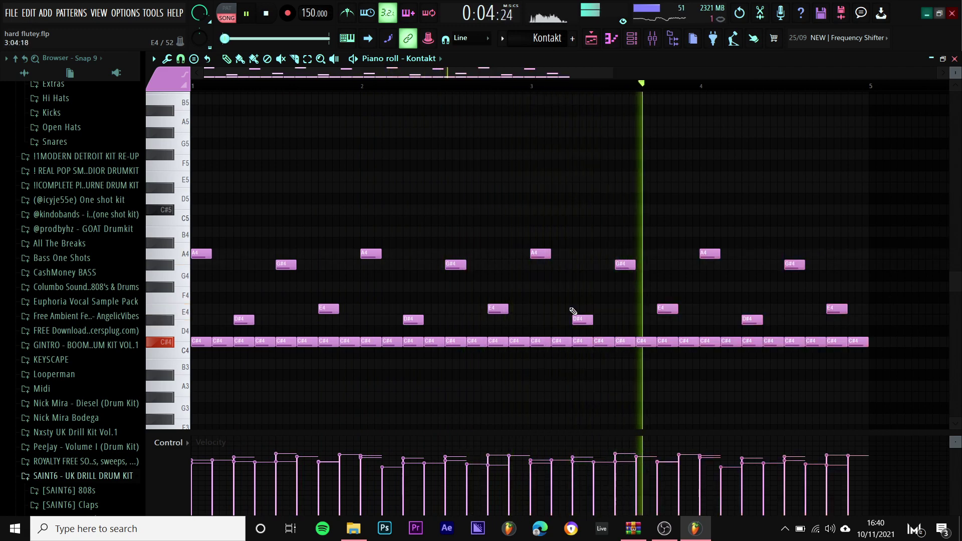
# - Raise the D#4 and E4 melody notes in bars 3 and 4 by one octave
pyautogui.moveTo(571, 306); pyautogui.dragTo(870, 338)
pyautogui.hotkey('ctrl', 'Up')
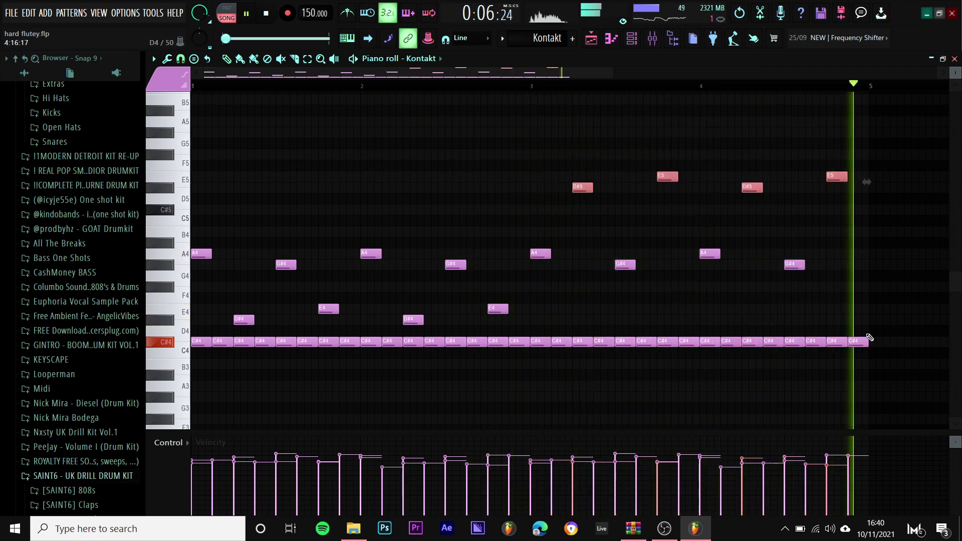
pyautogui.press('space')
pyautogui.click(811, 309)
# - Duplicate the four-bar melody into bars 5 to 8 and transpose the copy down five semitones
pyautogui.hotkey('ctrl', 'a')
pyautogui.hotkey('ctrl', 'b')
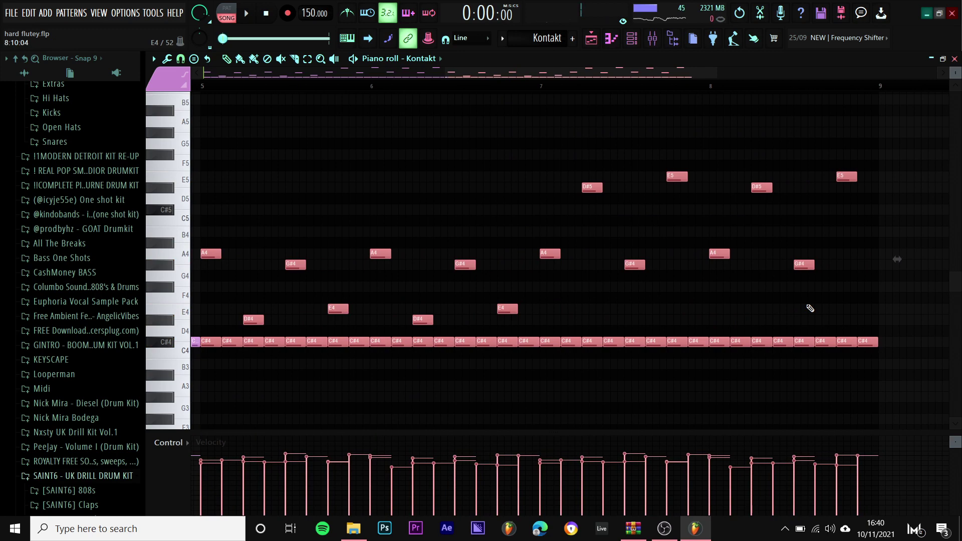
pyautogui.hotkey('shift', 'Down')
pyautogui.hotkey('shift', 'Down')
pyautogui.hotkey('shift', 'Down')
pyautogui.hotkey('shift', 'Down')
pyautogui.hotkey('shift', 'Down')
pyautogui.scroll(-3, 810, 309)
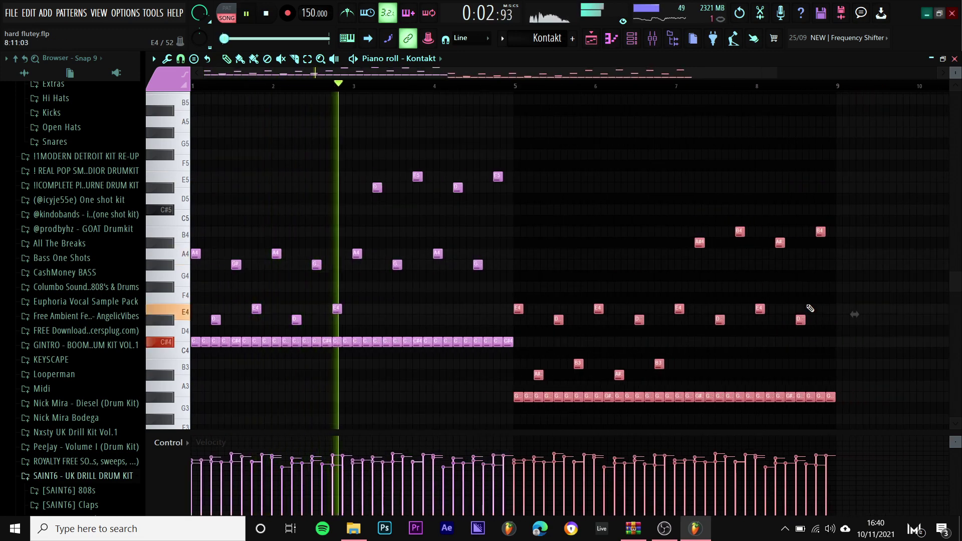
# - Try the notes in bars 5 to 8 one octave higher during playback, and return them to the lower octave
pyautogui.hotkey('ctrl', 'Up')
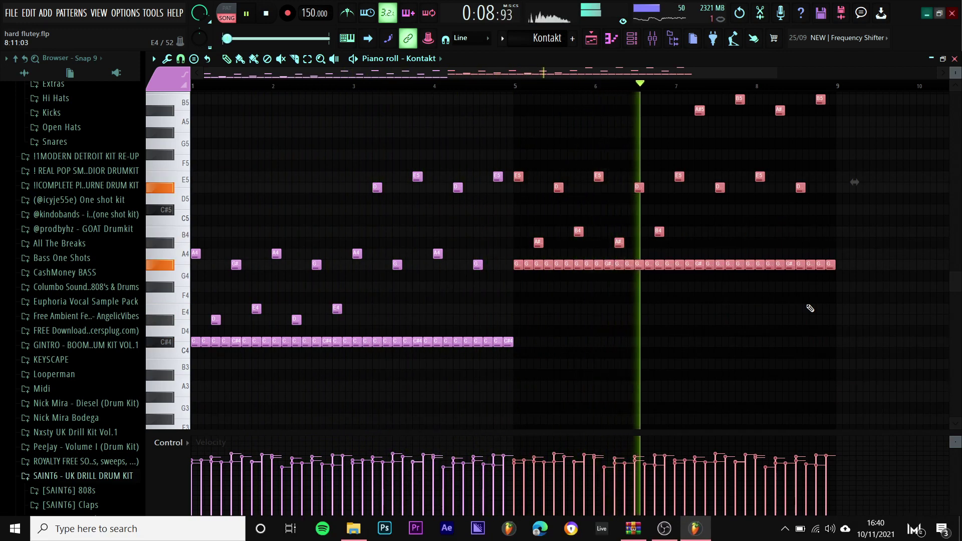
pyautogui.scroll(1, 811, 308)
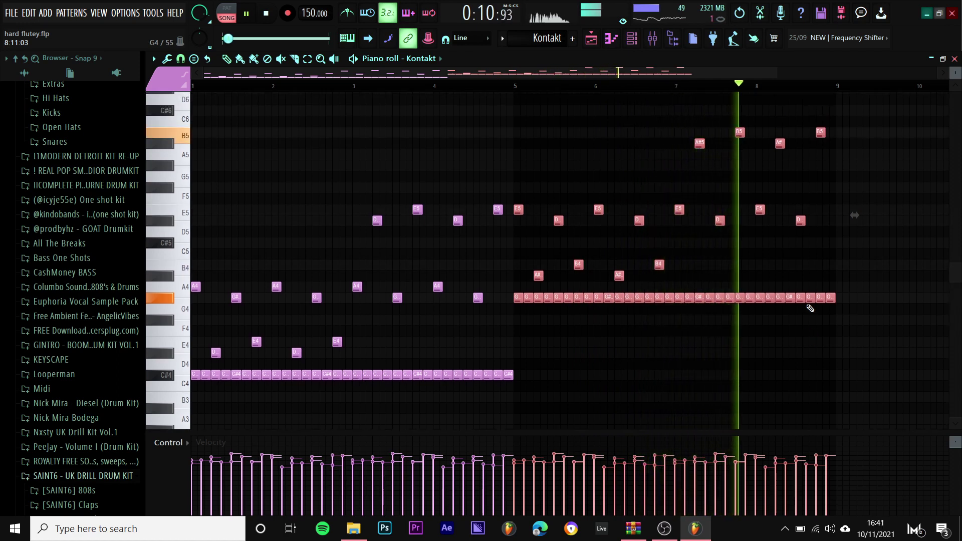
pyautogui.hotkey('ctrl', 'Down')
pyautogui.scroll(-1, 811, 309)
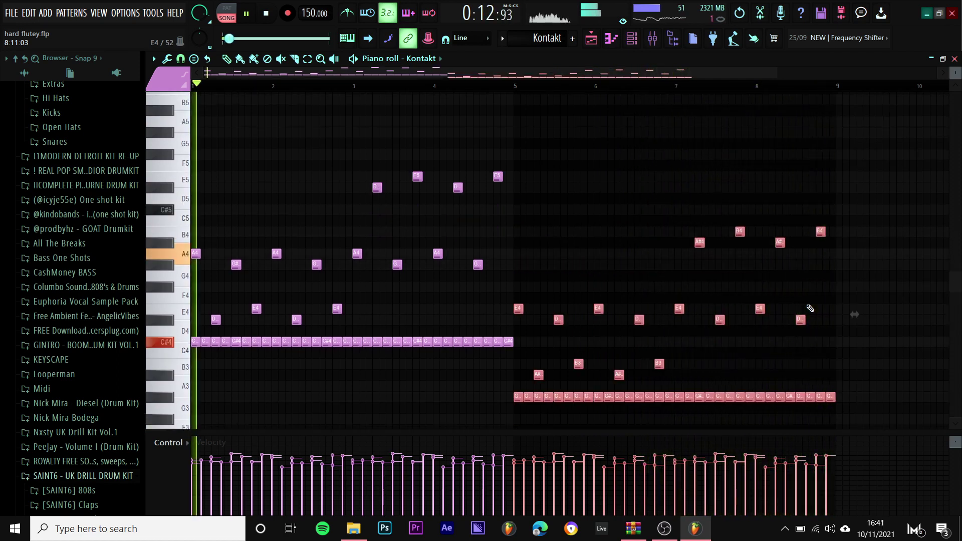
pyautogui.keyDown('ctrl'); pyautogui.click(808, 309); pyautogui.keyUp('ctrl')
pyautogui.press('space')
# - Restore the original melody by reverting the project history to the "Playlist move clip" entry
pyautogui.scroll(8, 48, 295)
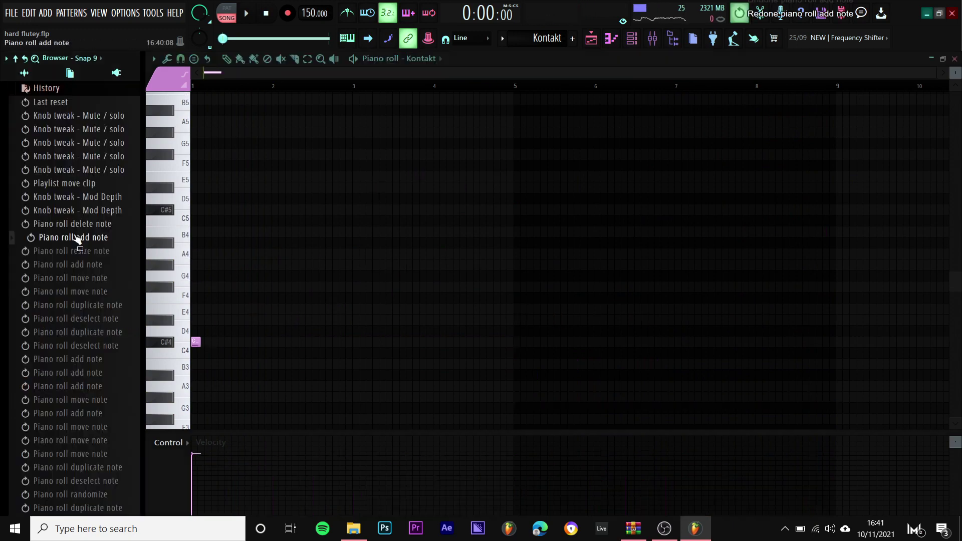
pyautogui.click(89, 183)
pyautogui.keyDown('ctrl'); pyautogui.click(307, 196); pyautogui.keyUp('ctrl')
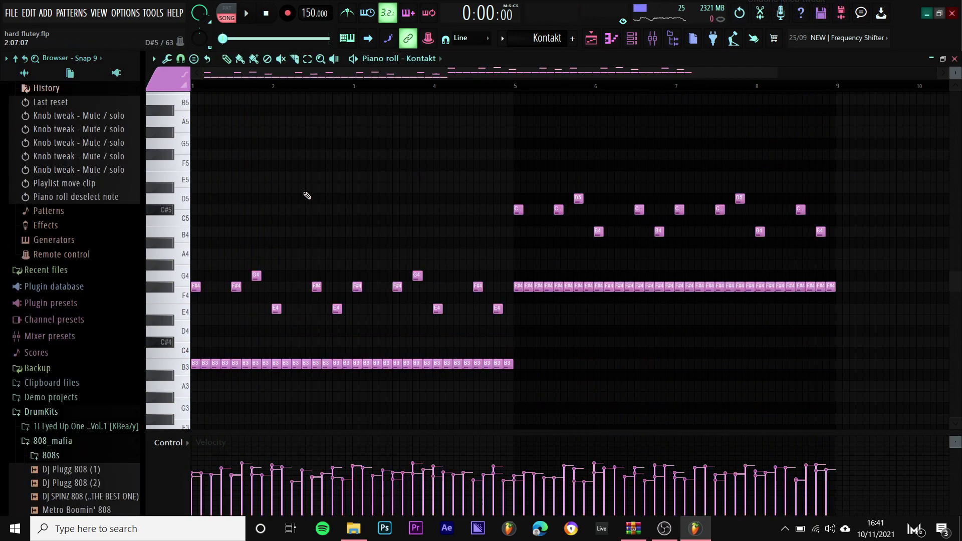
# - Play back the restored original melody and stop it
pyautogui.press('space')
pyautogui.scroll(-1, 308, 195)
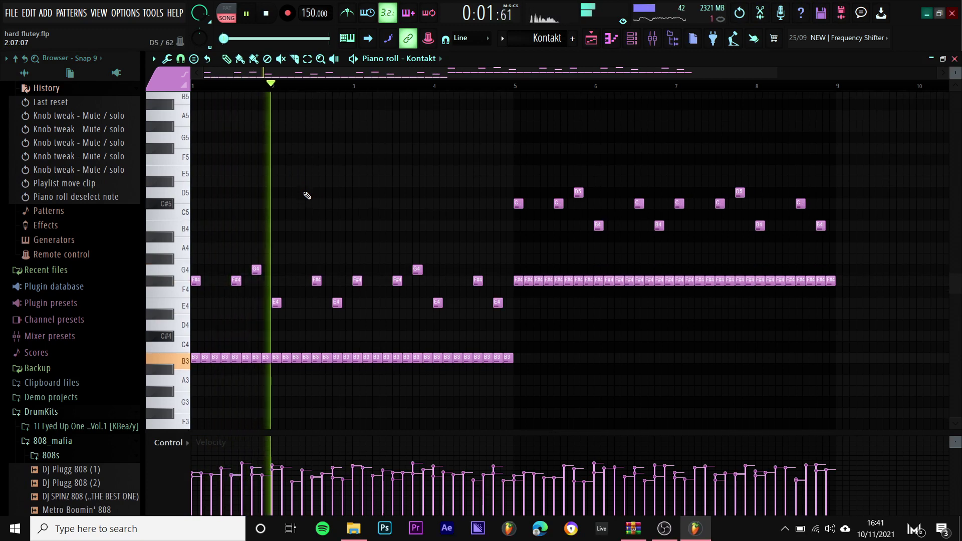
pyautogui.press('space')
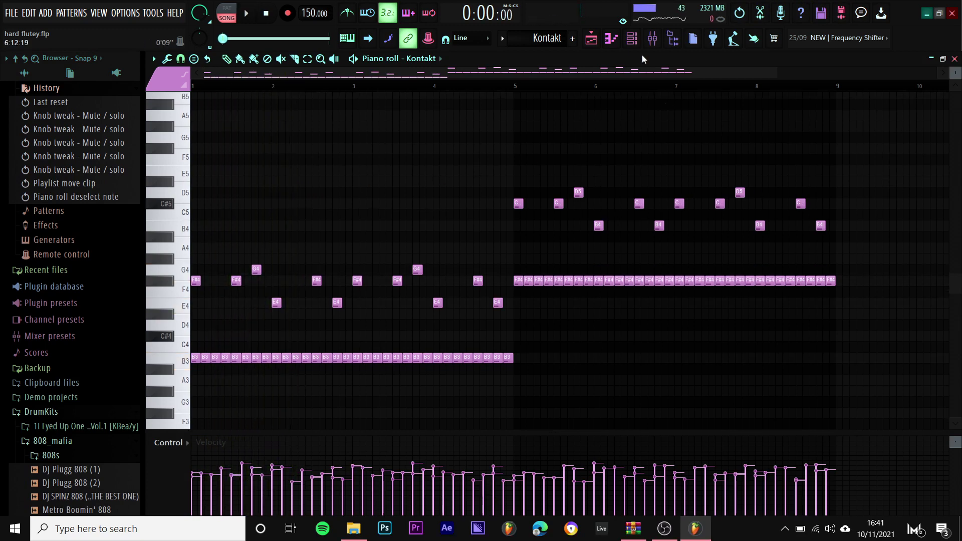
# - Switch off Fruity Reeverb 2 and RC-20 Retro Color on mixer track Insert 1
pyautogui.click(653, 44)
pyautogui.click(221, 194)
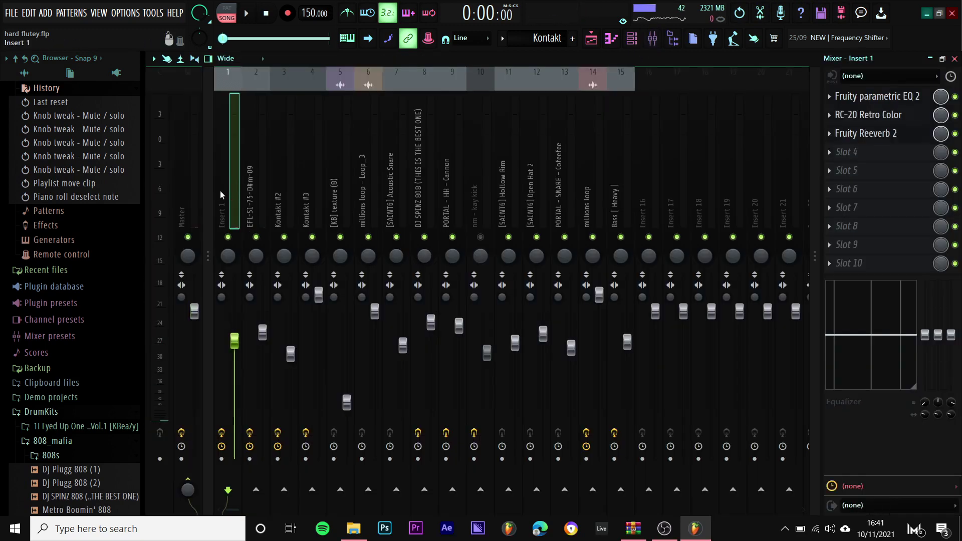
pyautogui.click(956, 135)
pyautogui.click(956, 117)
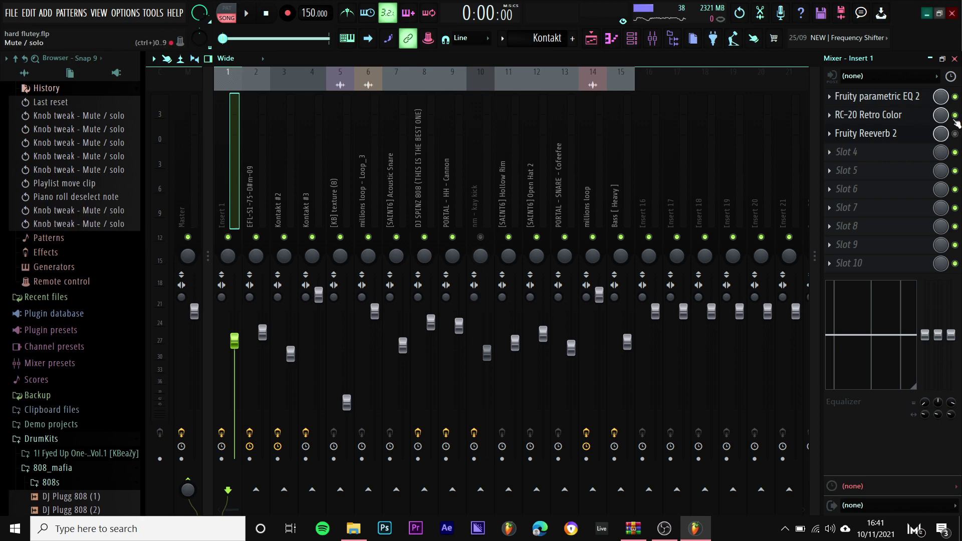
# - Open Fruity parametric EQ 2 on Insert 1 and reposition its window to inspect the curve
pyautogui.click(905, 101)
pyautogui.moveTo(455, 169); pyautogui.dragTo(544, 199)
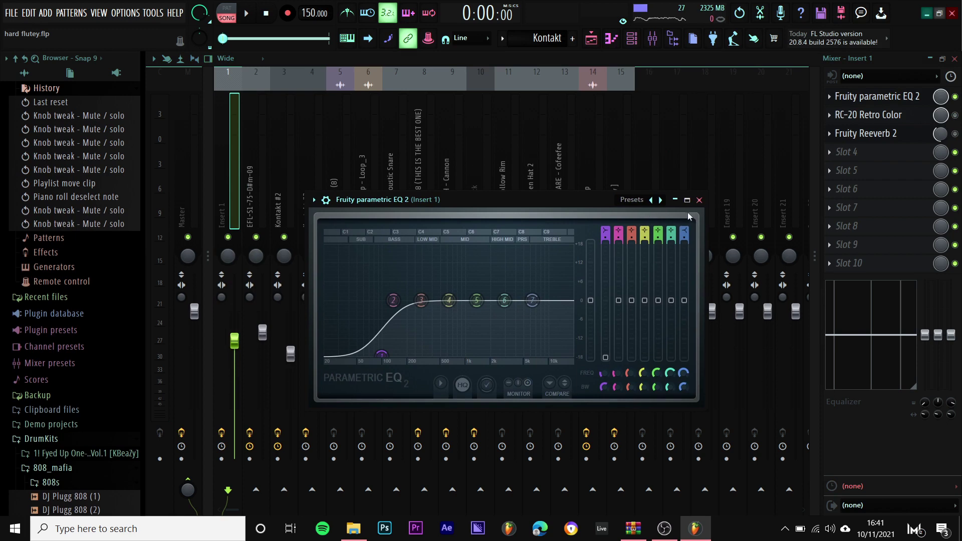
# - Switch RC-20 Retro Color back on for mixer track Insert 1 and check its Noise amount
pyautogui.click(699, 200)
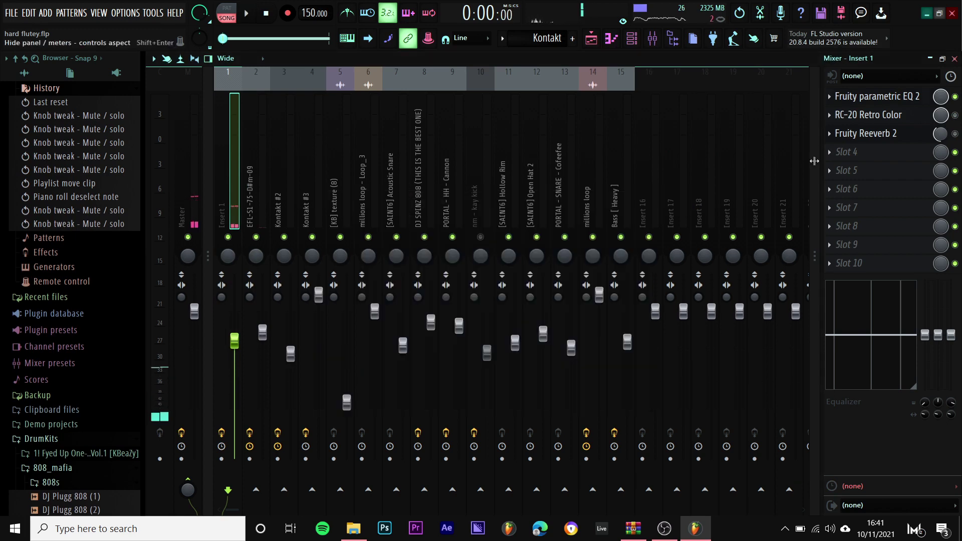
pyautogui.click(956, 115)
pyautogui.click(886, 121)
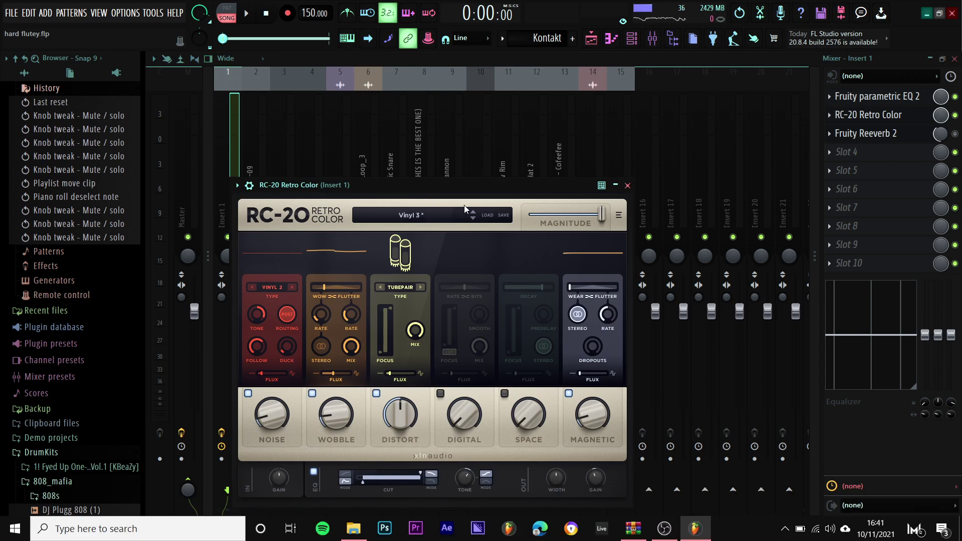
pyautogui.click(274, 427)
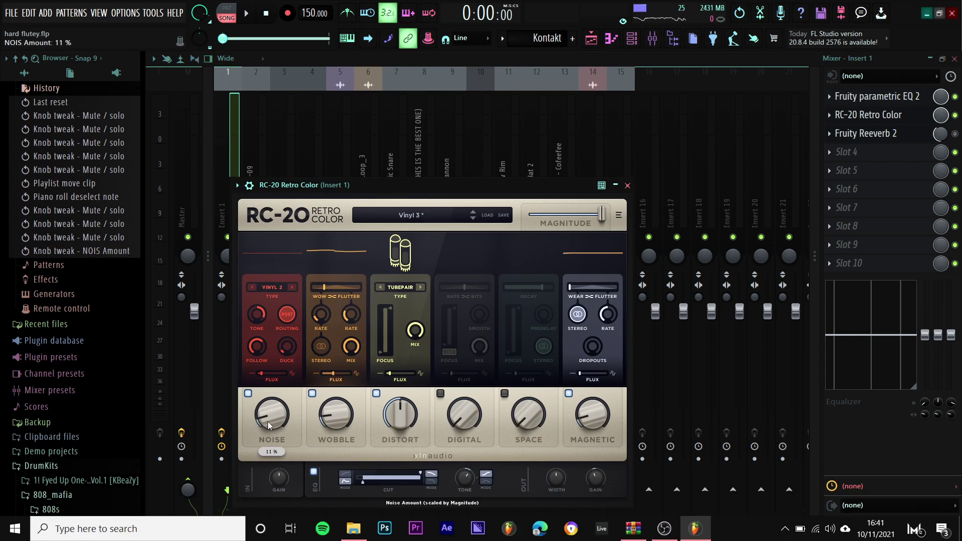
pyautogui.click(628, 186)
# - Switch Fruity Reeverb 2 back on for Insert 1 and choose its Default preset
pyautogui.click(955, 134)
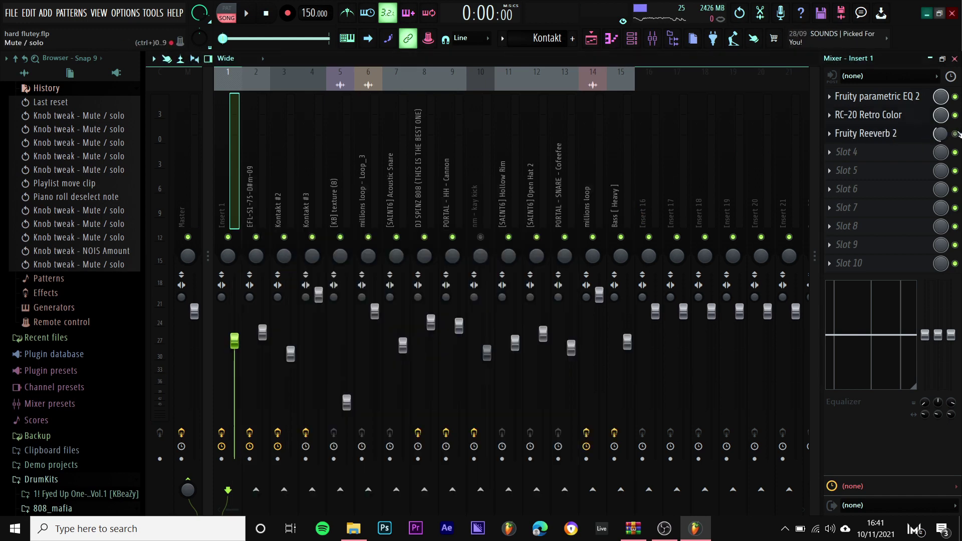
pyautogui.click(895, 135)
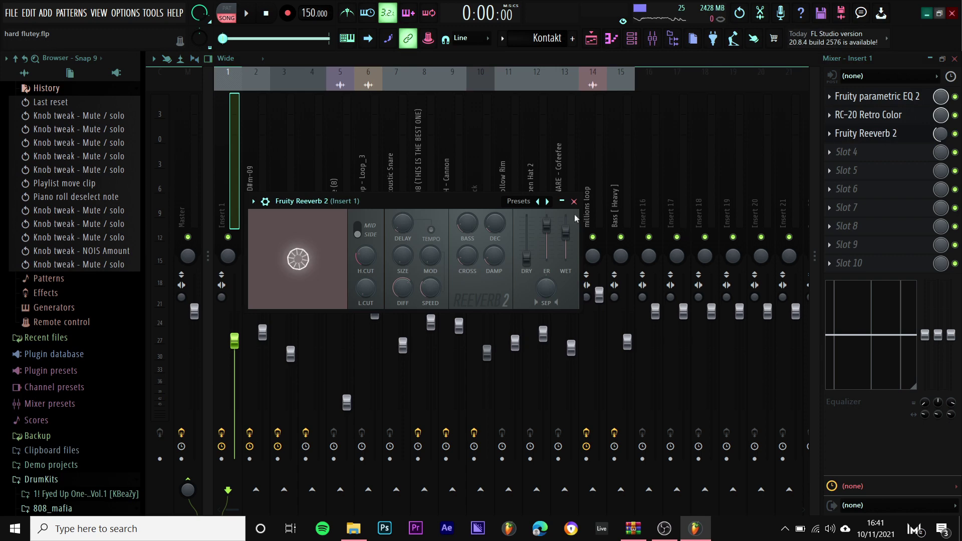
pyautogui.click(525, 203)
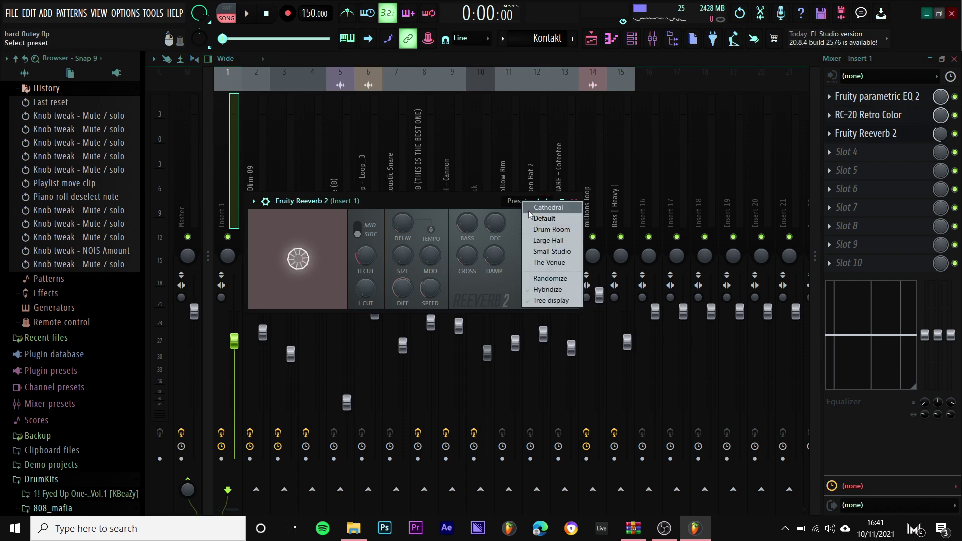
pyautogui.click(566, 223)
pyautogui.click(574, 202)
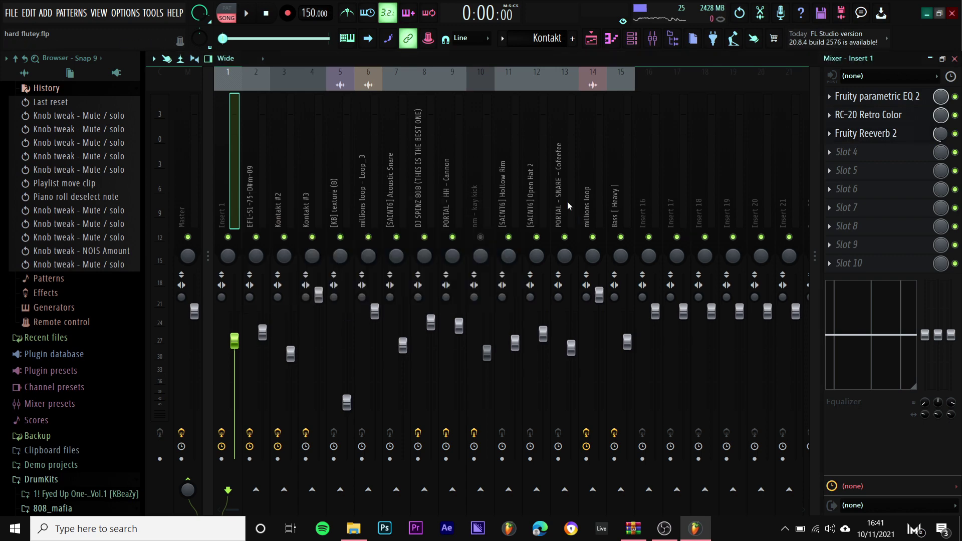
# - Solo playlist Track 2, play it from bar 9 and view the EFL-S1-75-D#m-09 notes in the piano roll
pyautogui.click(633, 40)
pyautogui.click(597, 41)
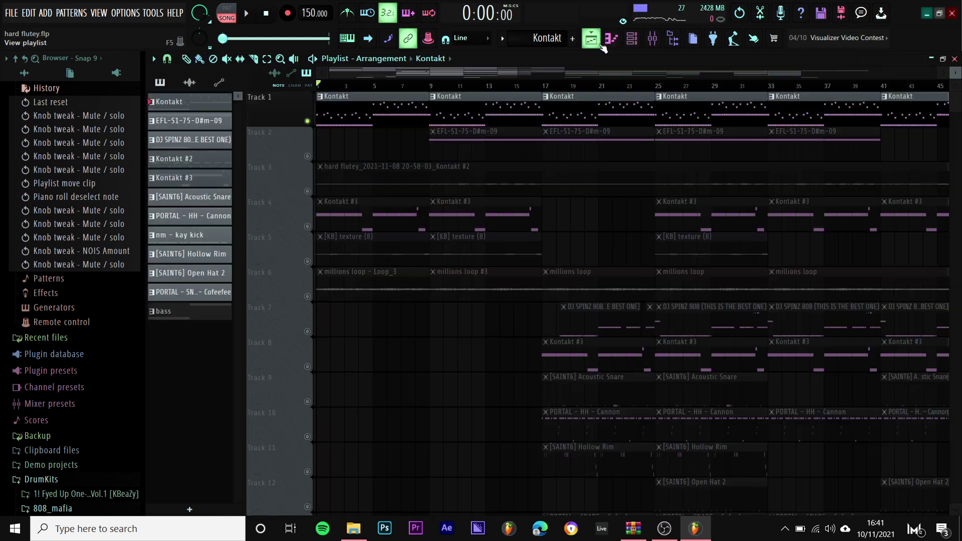
pyautogui.click(308, 121)
pyautogui.click(308, 157)
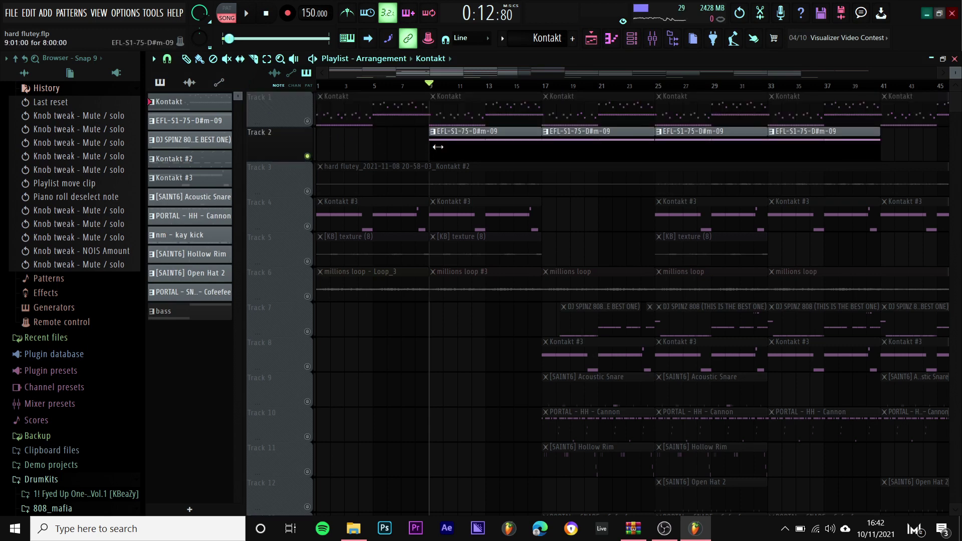
pyautogui.press('space')
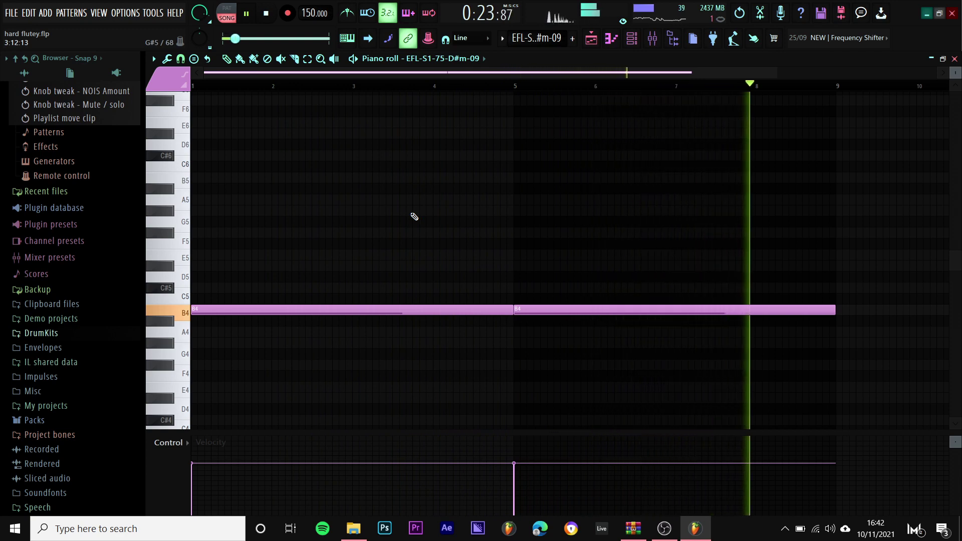
pyautogui.press('space')
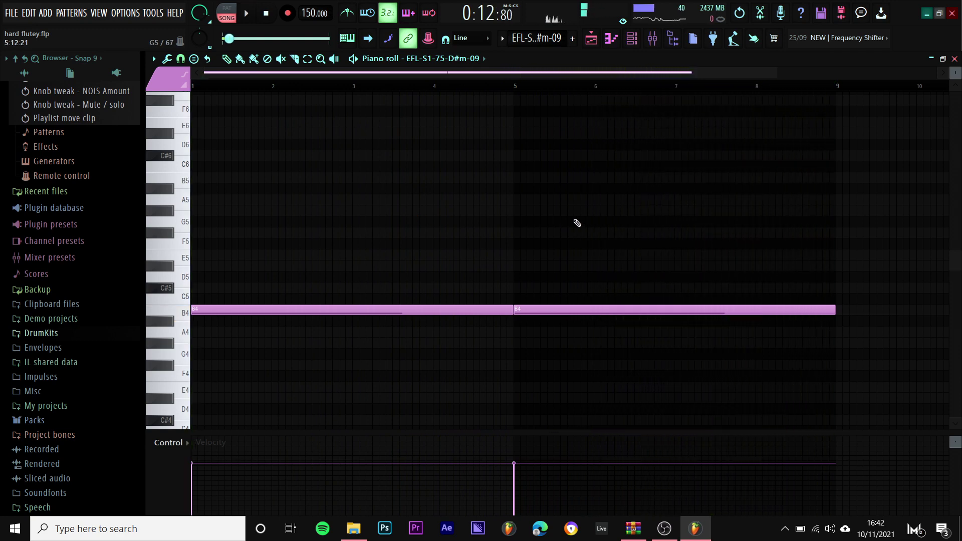
# - Inspect the Fruity parametric EQ 2 curve on the EFL-S1-75-D#m-09 mixer track, including its Band 1 low cut
pyautogui.click(653, 40)
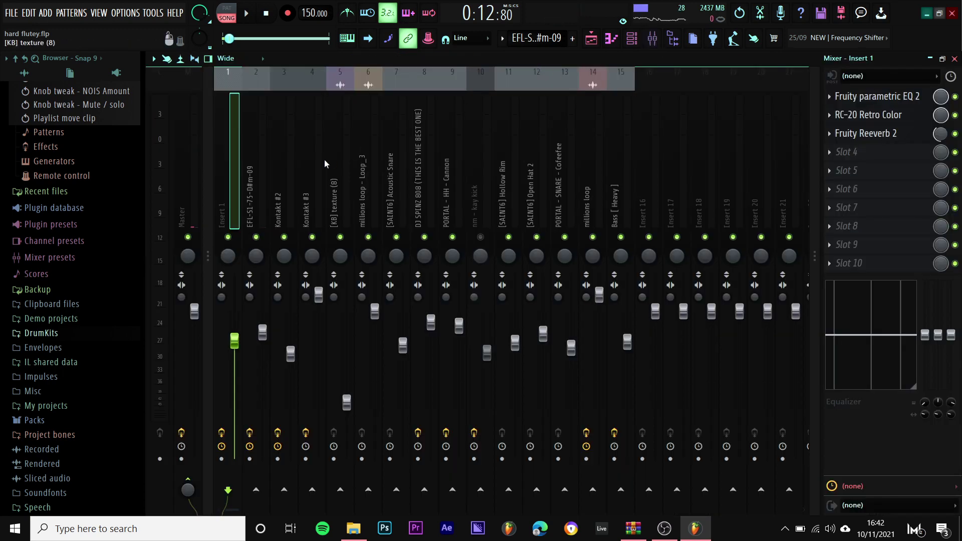
pyautogui.click(263, 188)
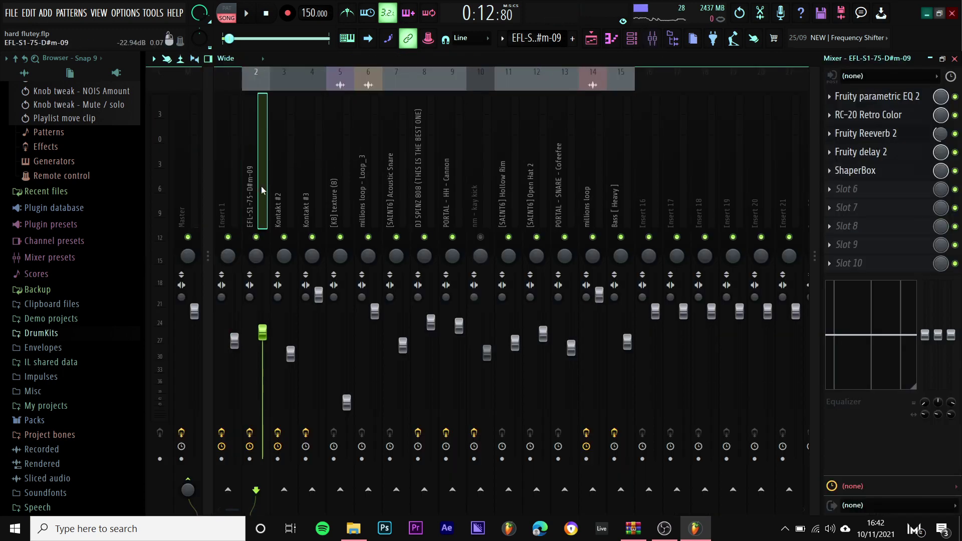
pyautogui.click(901, 103)
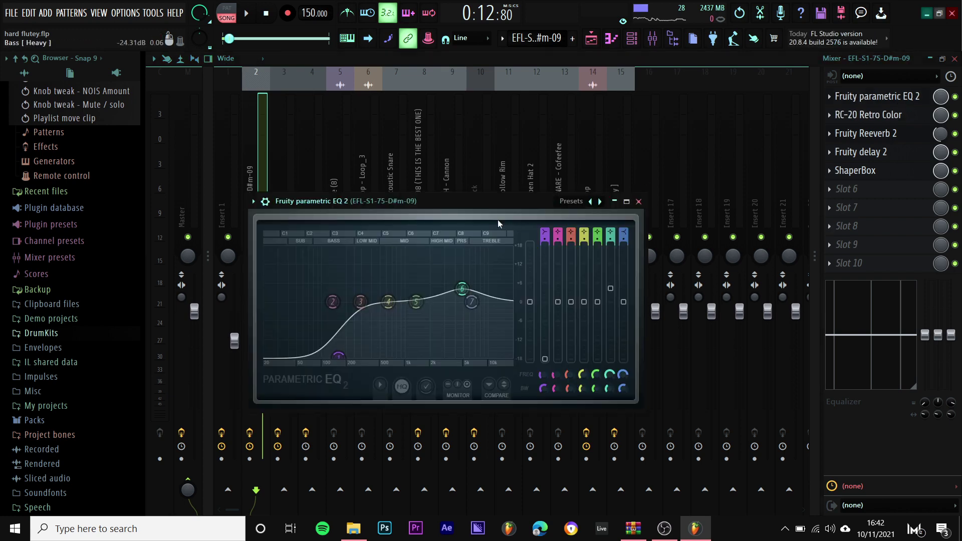
pyautogui.moveTo(468, 199); pyautogui.dragTo(490, 207)
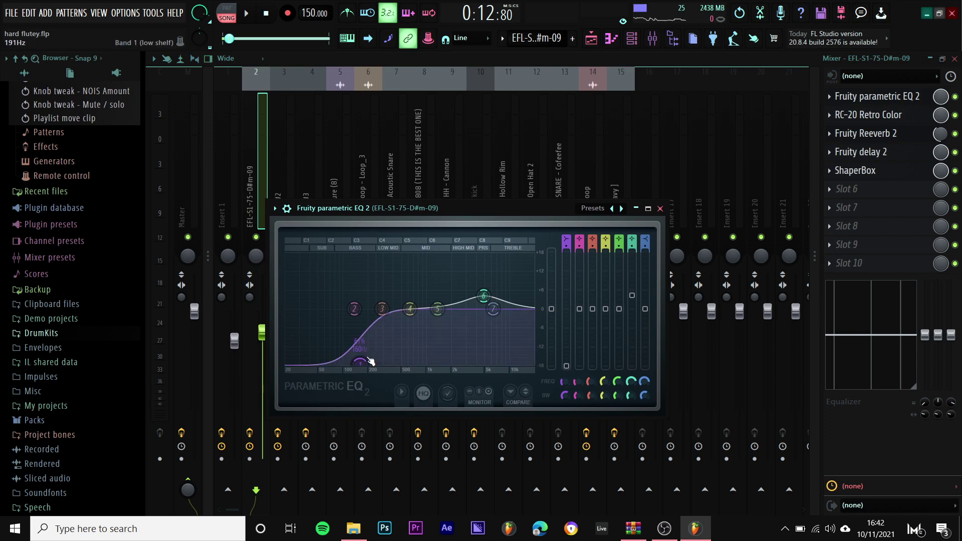
pyautogui.click(659, 208)
pyautogui.click(801, 136)
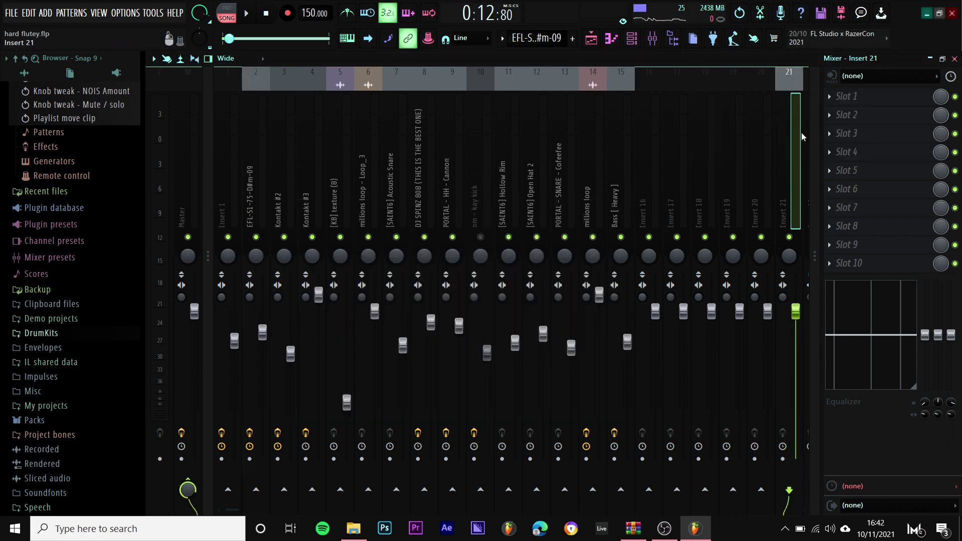
# - Inspect RC-20 Retro Color and Fruity Reeverb 2 on the EFL-S1-75-D#m-09 mixer track and play the sound back briefly
pyautogui.rightClick(263, 191)
pyautogui.click(880, 115)
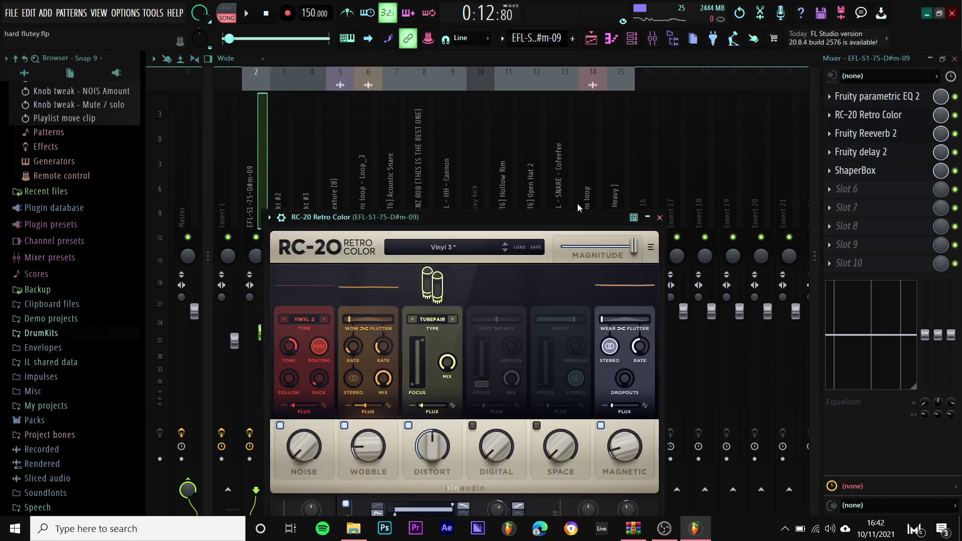
pyautogui.click(660, 217)
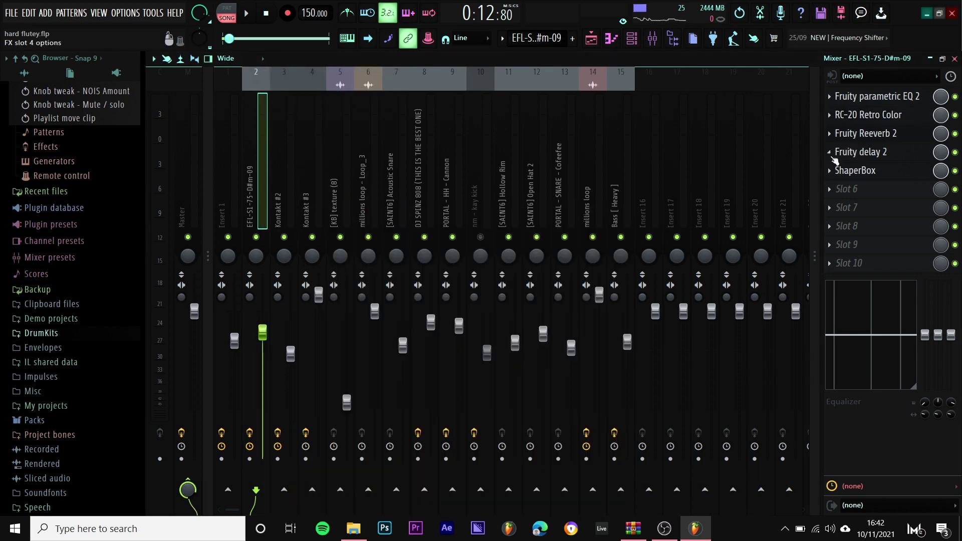
pyautogui.click(891, 134)
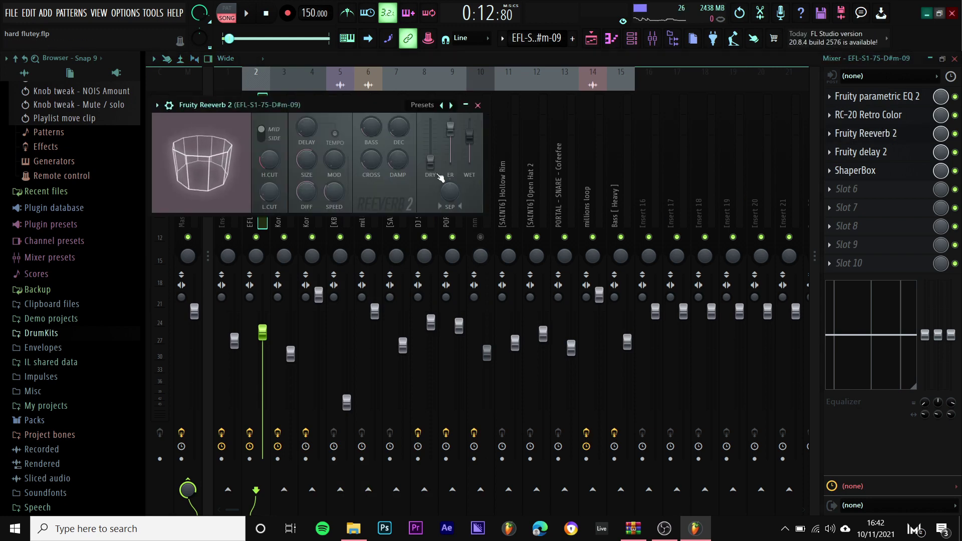
pyautogui.click(478, 106)
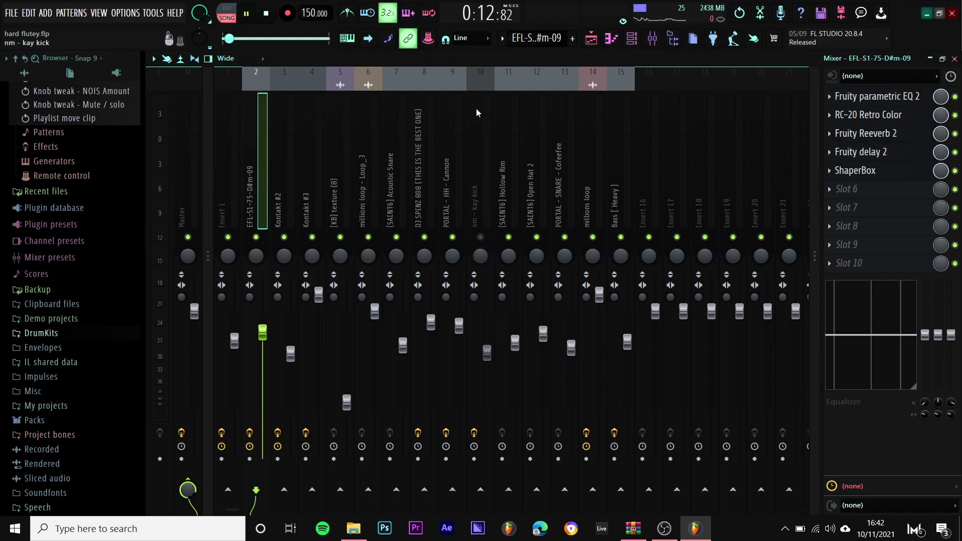
pyautogui.press('space')
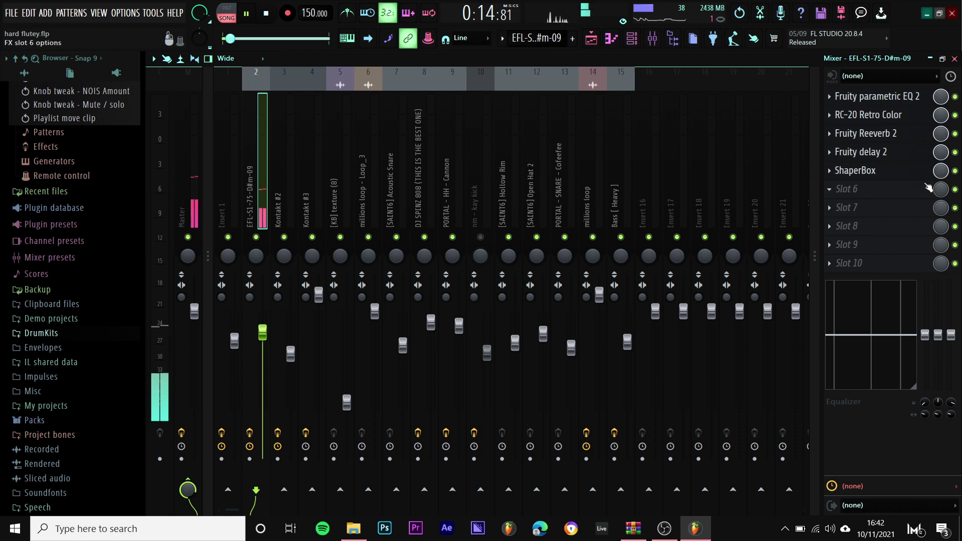
pyautogui.press('space')
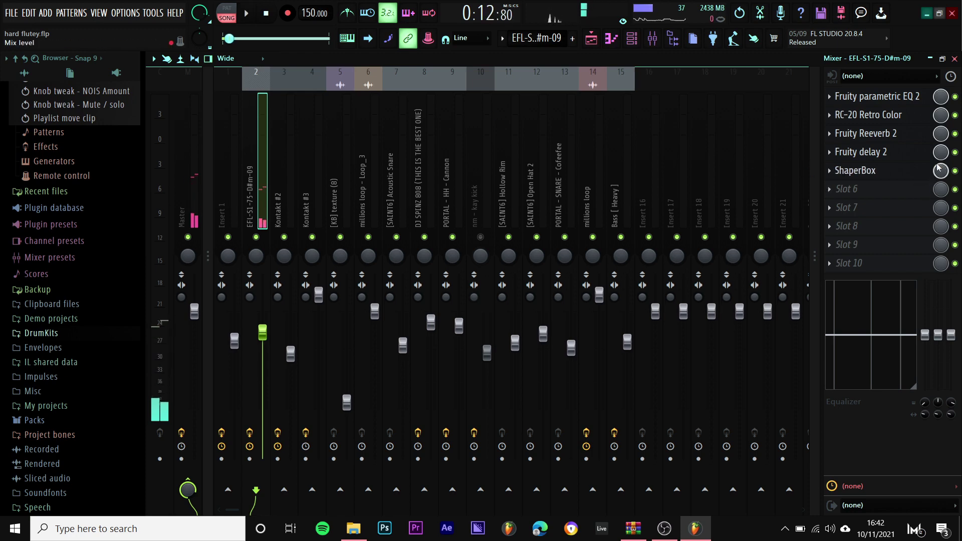
# - Set Fruity delay 2's input volume to 59% on the EFL-S1-75-D#m-09 track and view its ShaperBox pan settings
pyautogui.click(904, 153)
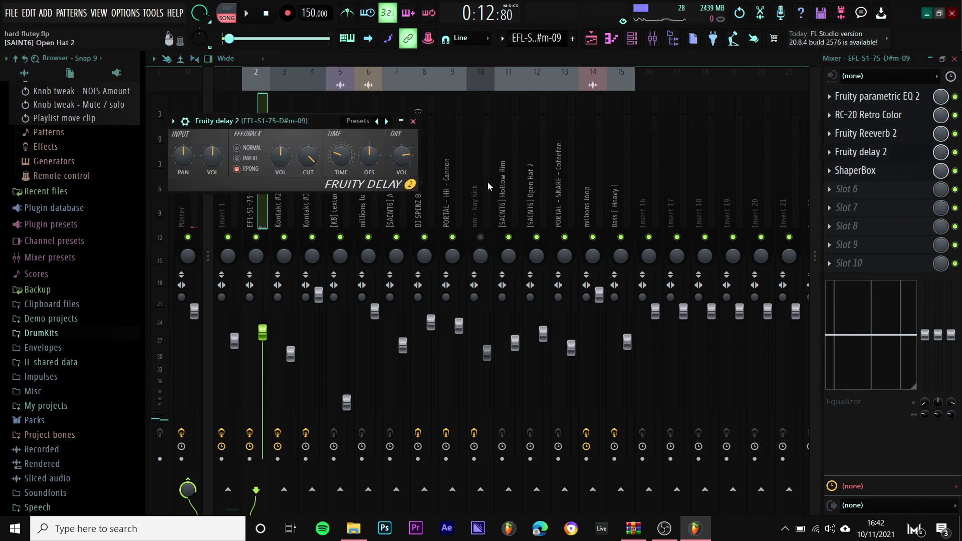
pyautogui.moveTo(221, 165); pyautogui.dragTo(221, 159)
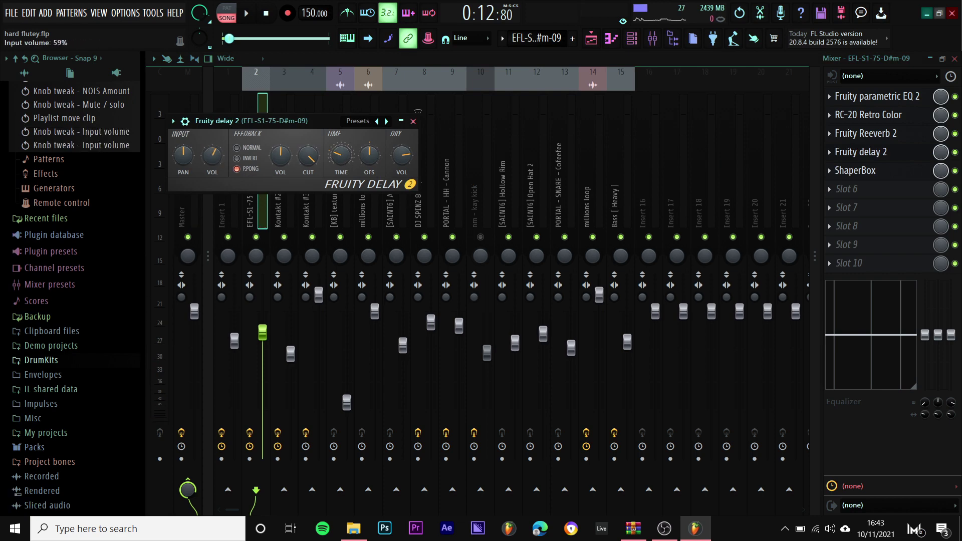
pyautogui.click(413, 121)
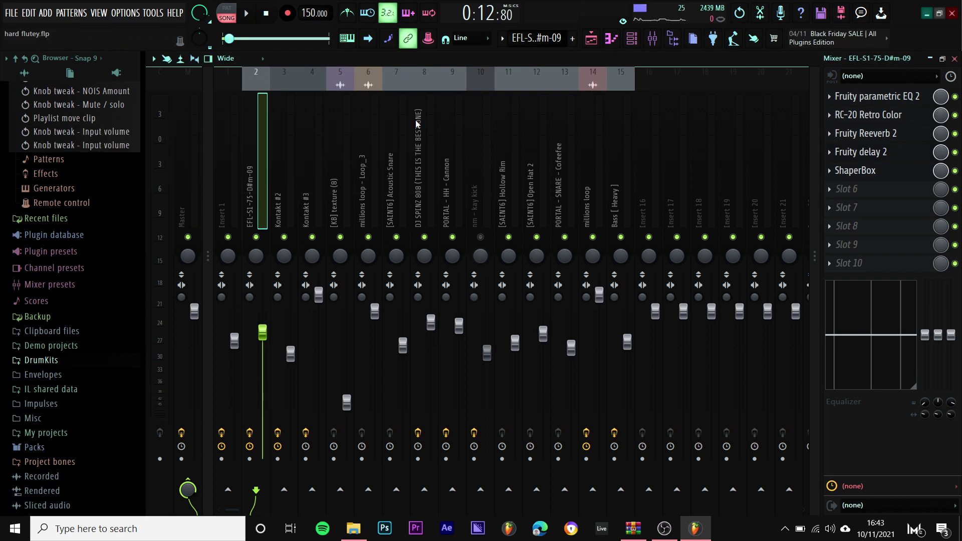
pyautogui.click(879, 176)
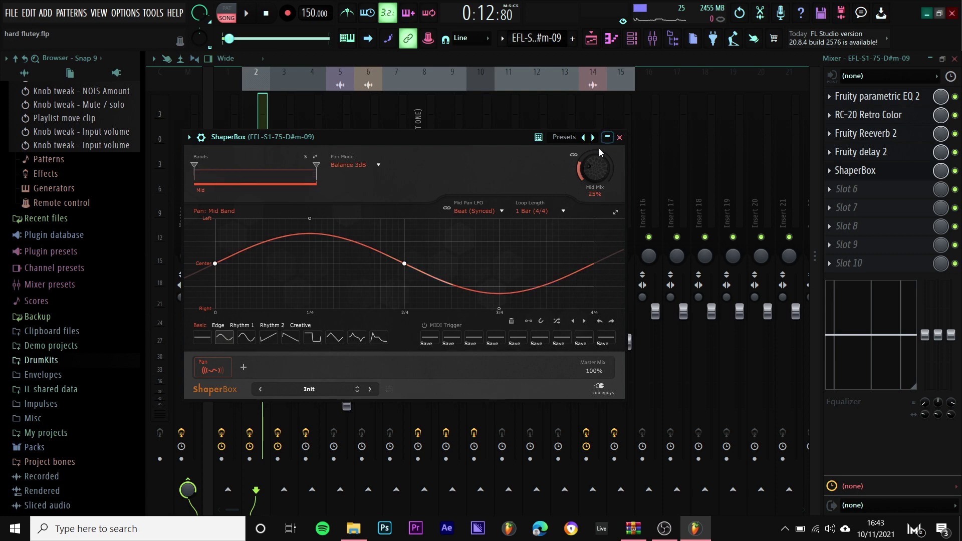
pyautogui.click(620, 138)
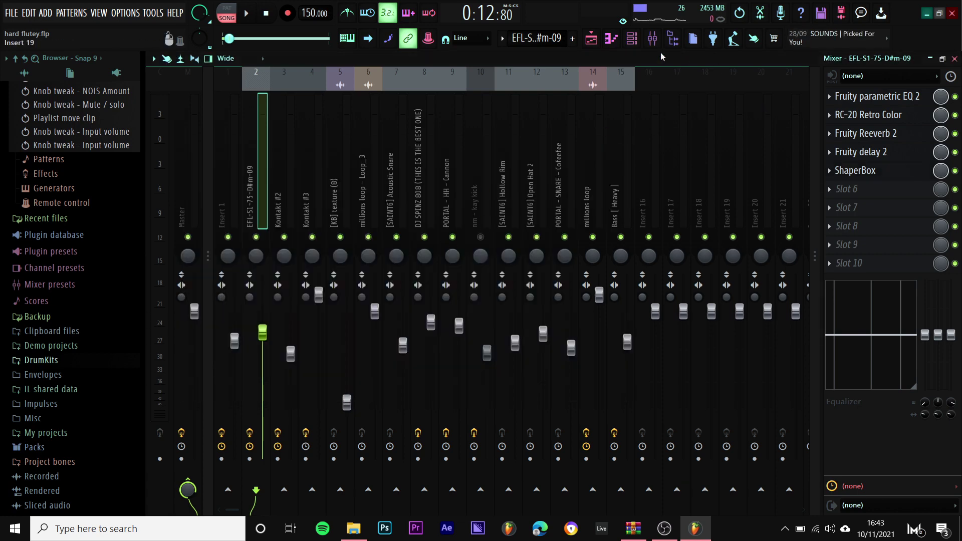
# - Solo playlist Track 3 instead of Track 2 and play back its rendered Kontakt #2 audio clip
pyautogui.click(597, 43)
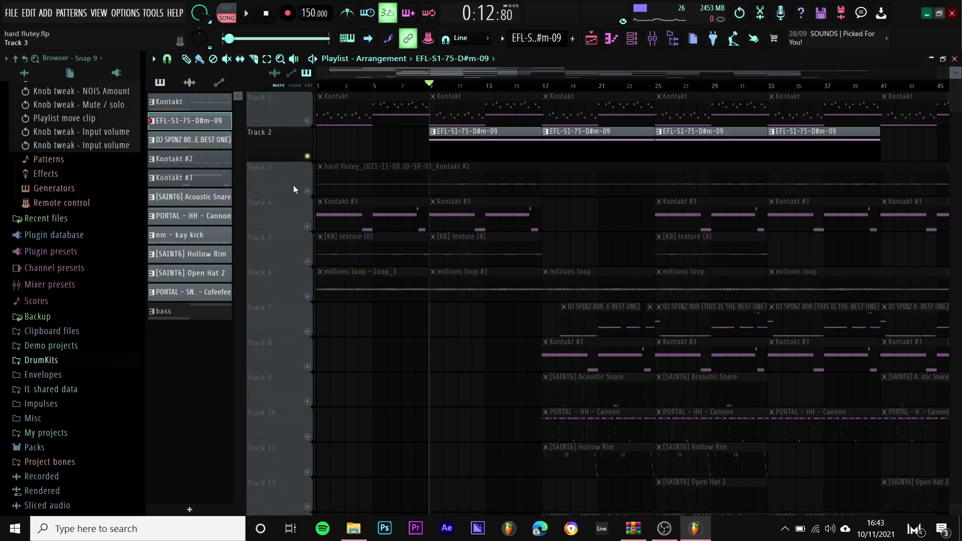
pyautogui.click(307, 157)
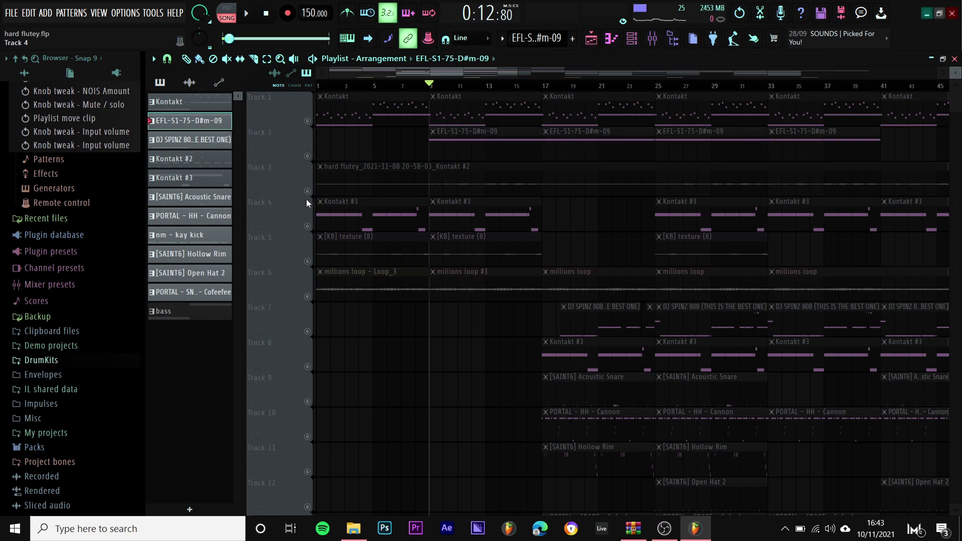
pyautogui.click(308, 192)
pyautogui.press('space')
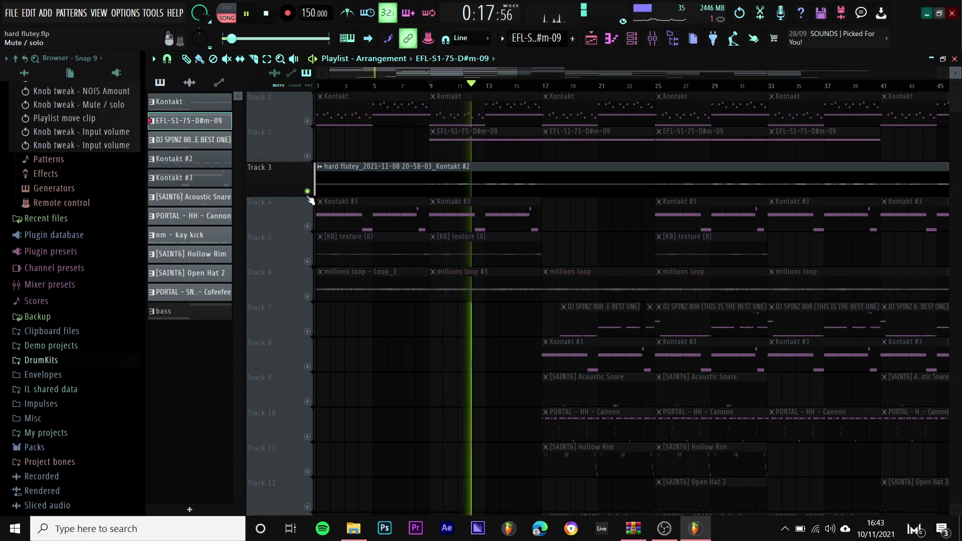
pyautogui.press('space')
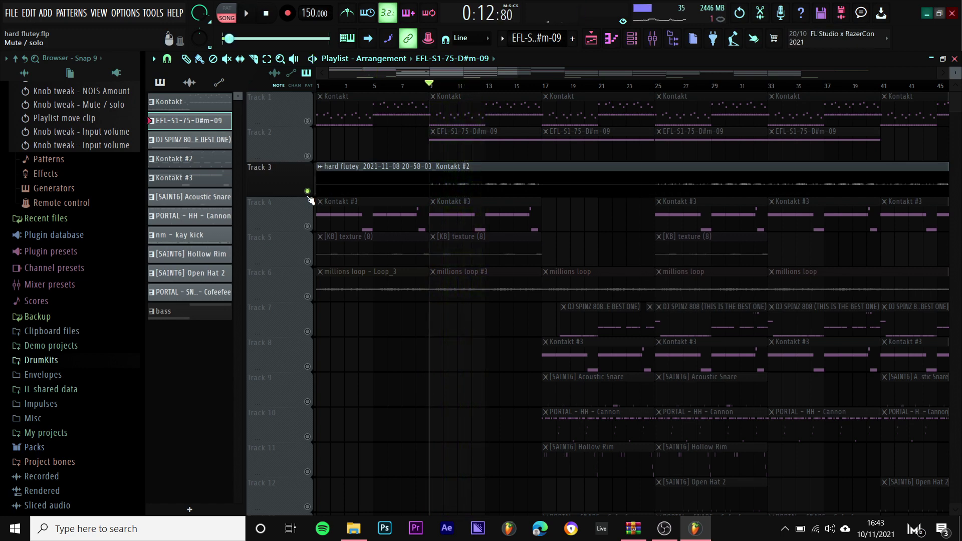
# - Place a Kontakt #2 pattern clip on Track 7 at bar 9 and open its notes in the piano roll
pyautogui.press('space')
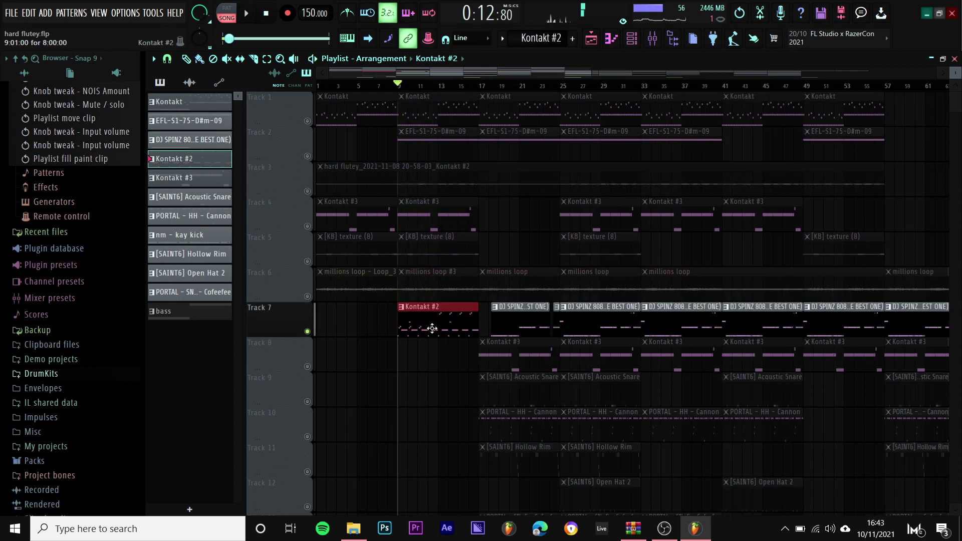
pyautogui.click(432, 329)
pyautogui.doubleClick(432, 329)
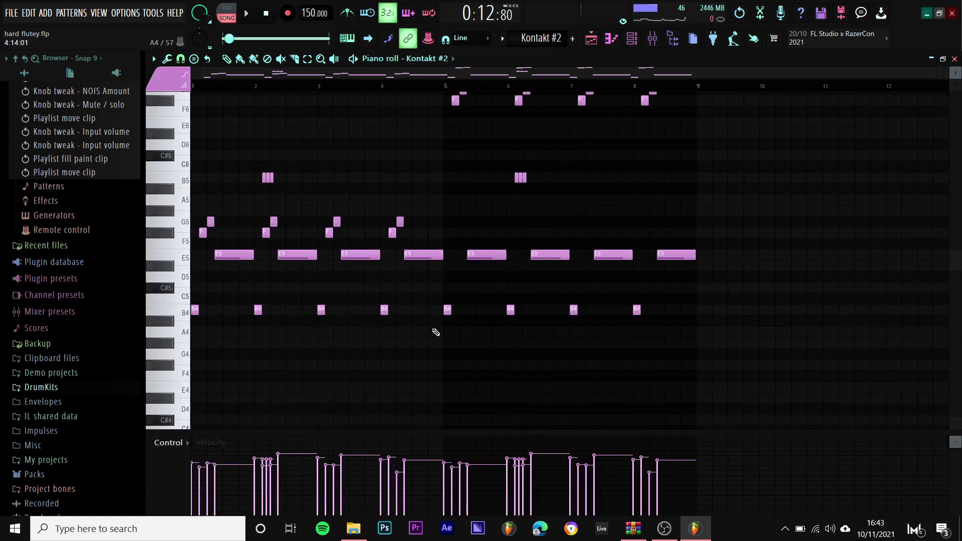
# - View the effects chain on the Kontakt #2 mixer track, and return to the Kontakt #2 clip in the playlist
pyautogui.click(652, 38)
pyautogui.click(288, 183)
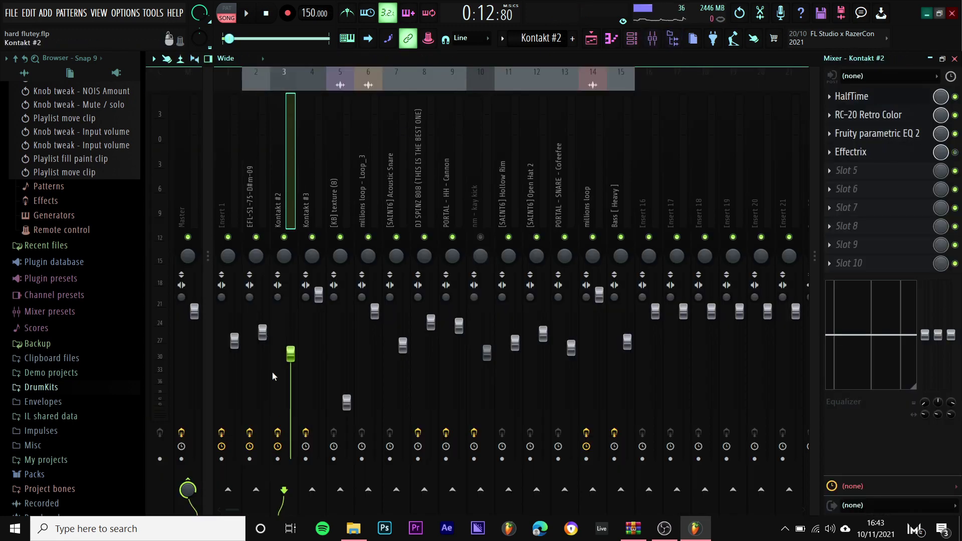
pyautogui.click(601, 41)
pyautogui.doubleClick(427, 321)
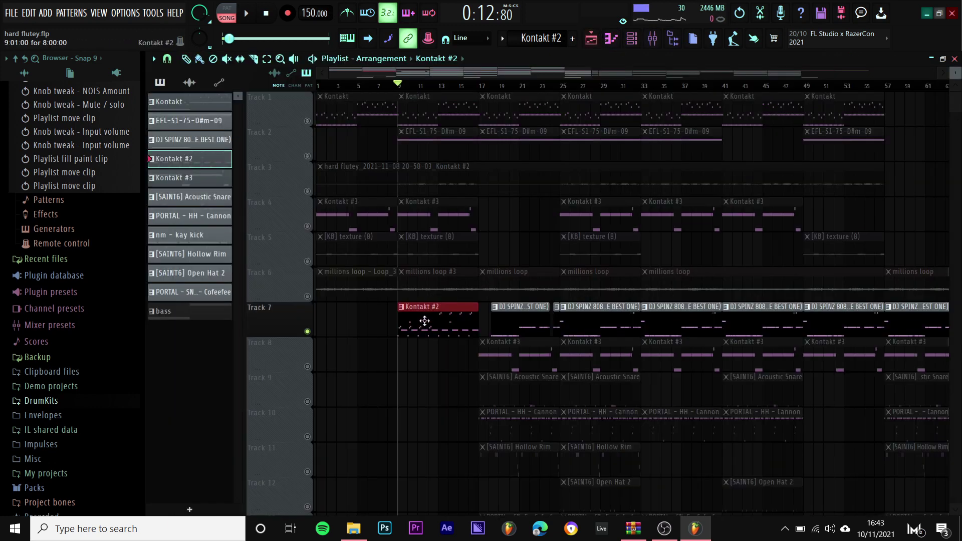
# - Play back the Kontakt #2 pattern while viewing its notes in the piano roll
pyautogui.press('space')
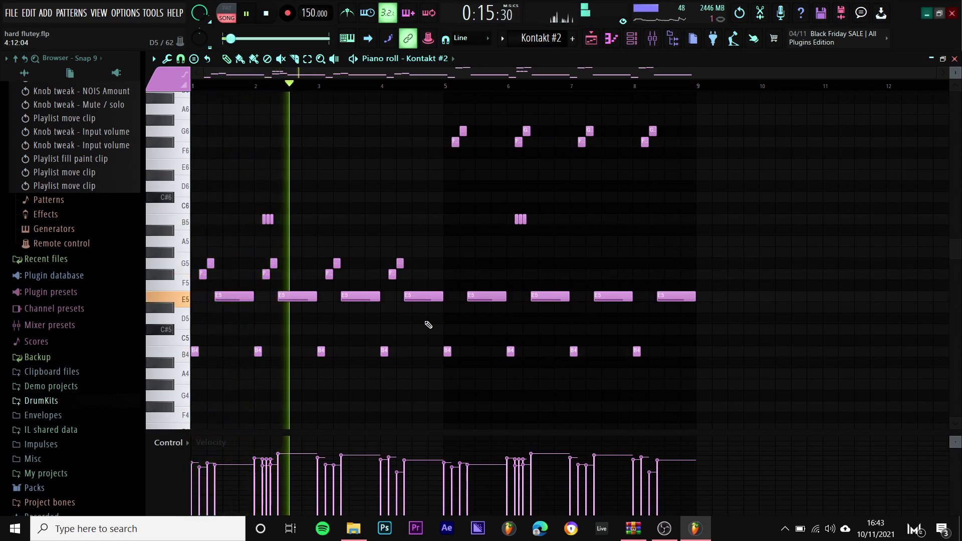
pyautogui.scroll(1, 429, 325)
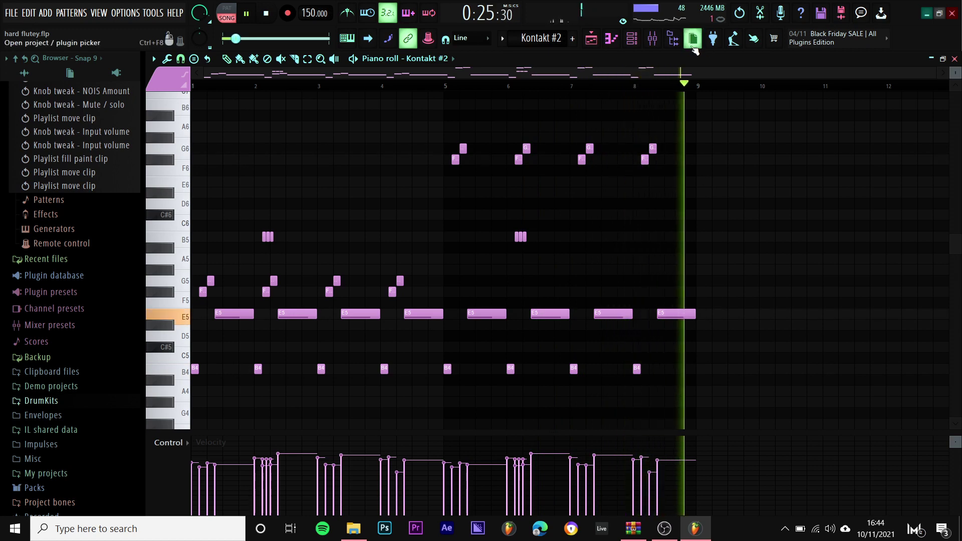
pyautogui.press('space')
# - Bypass Fruity parametric EQ 2 and RC-20 Retro Color on the Kontakt #2 mixer track and view HalfTime's settings
pyautogui.press('F9')
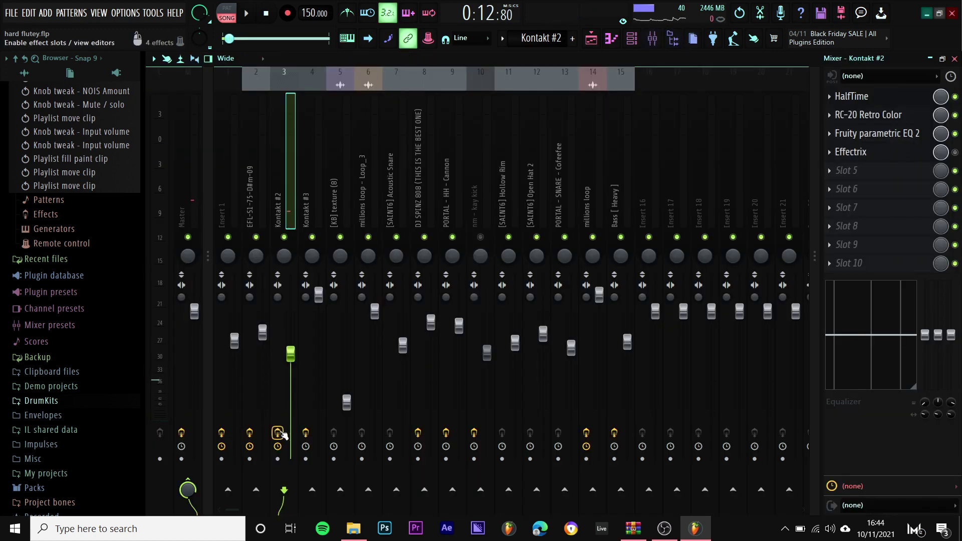
pyautogui.click(956, 133)
pyautogui.click(956, 114)
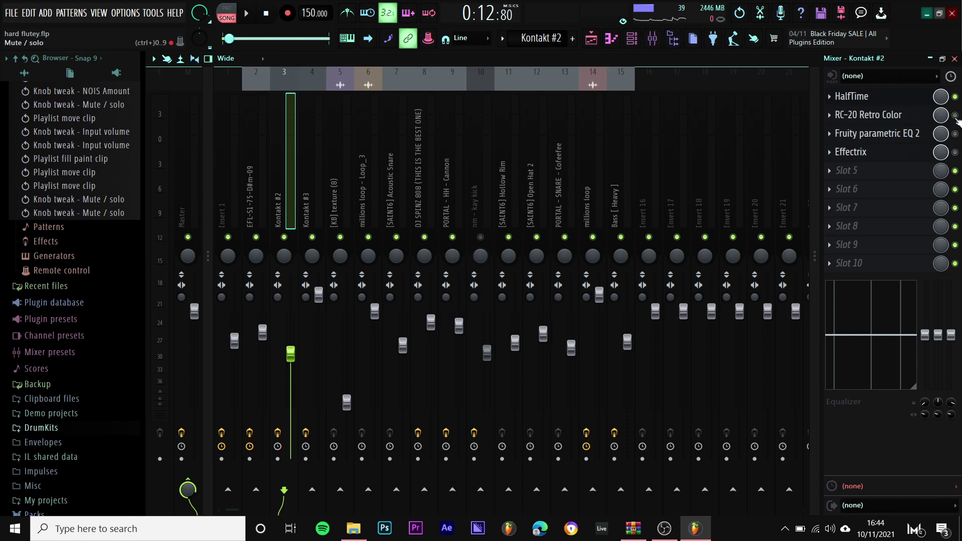
pyautogui.click(873, 100)
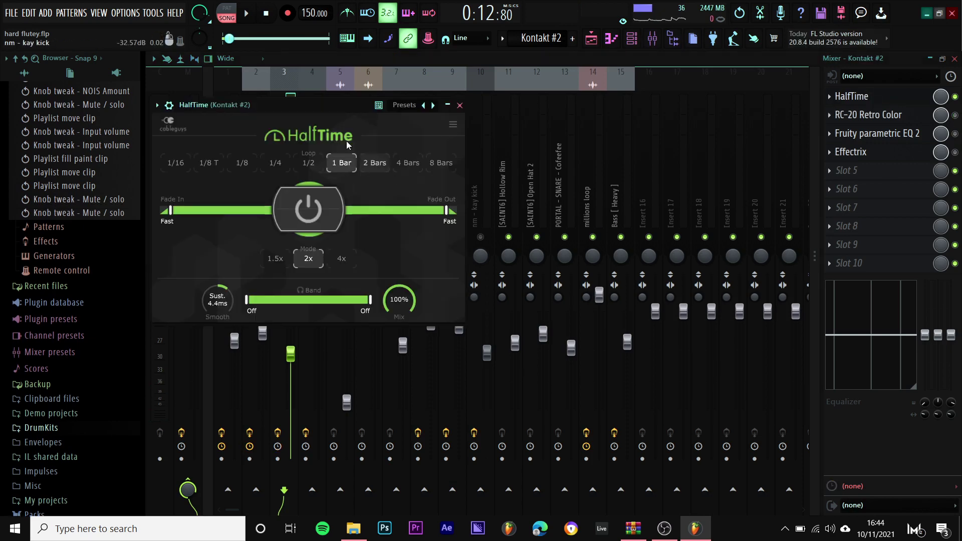
pyautogui.moveTo(317, 109); pyautogui.dragTo(489, 176)
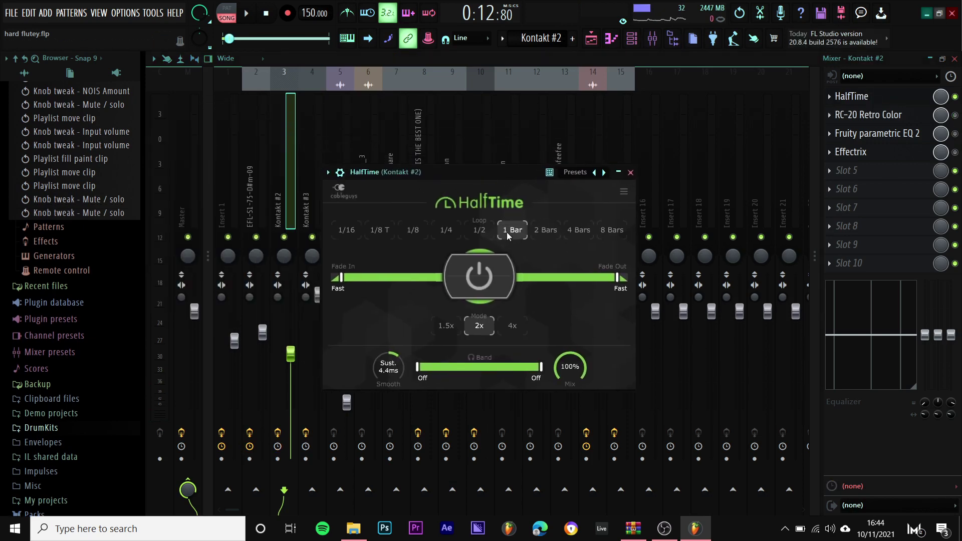
pyautogui.click(630, 172)
# - Play back Kontakt #2 with only HalfTime active, and save the project
pyautogui.press('space')
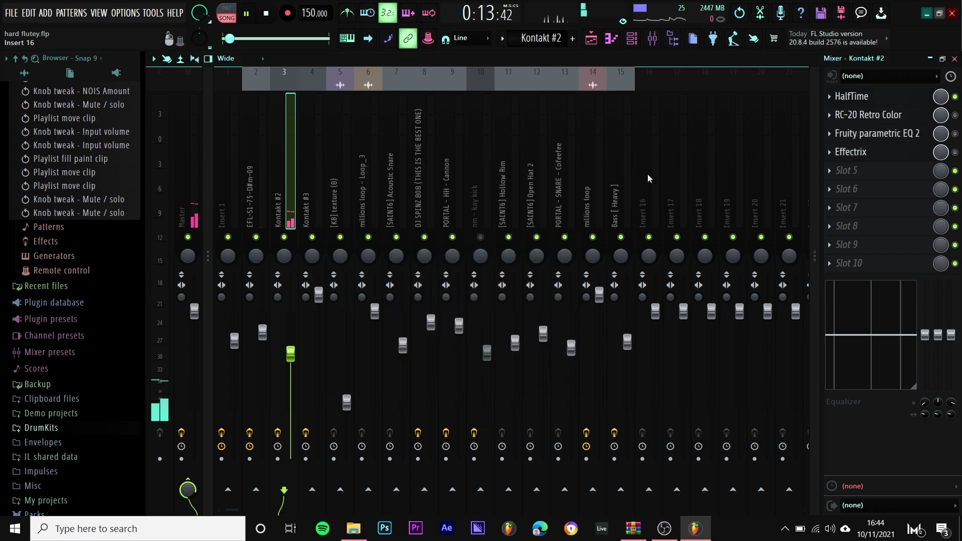
pyautogui.press('space')
pyautogui.hotkey('ctrl', 's')
# - Re-enable RC-20 Retro Color and Fruity parametric EQ 2 on the Kontakt #2 track, viewing each effect's settings
pyautogui.click(956, 116)
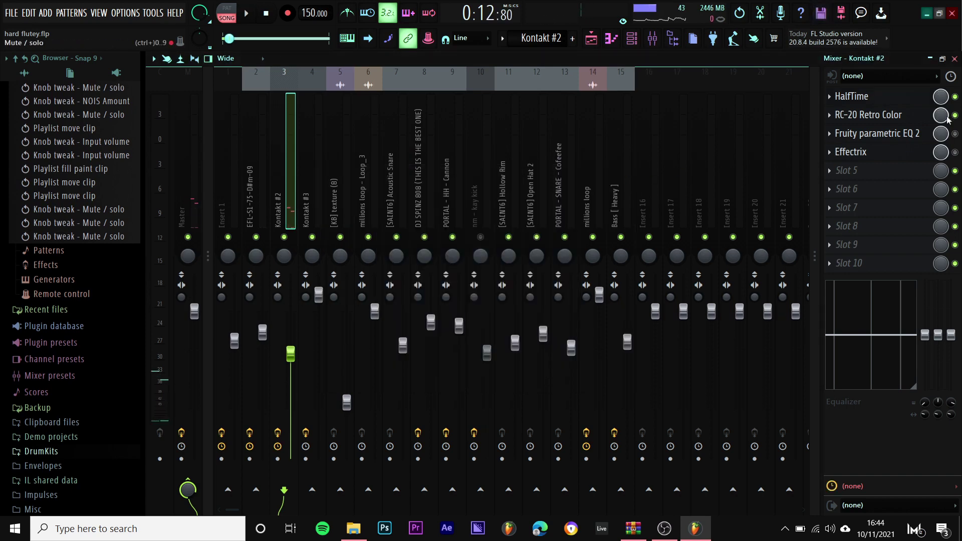
pyautogui.click(898, 122)
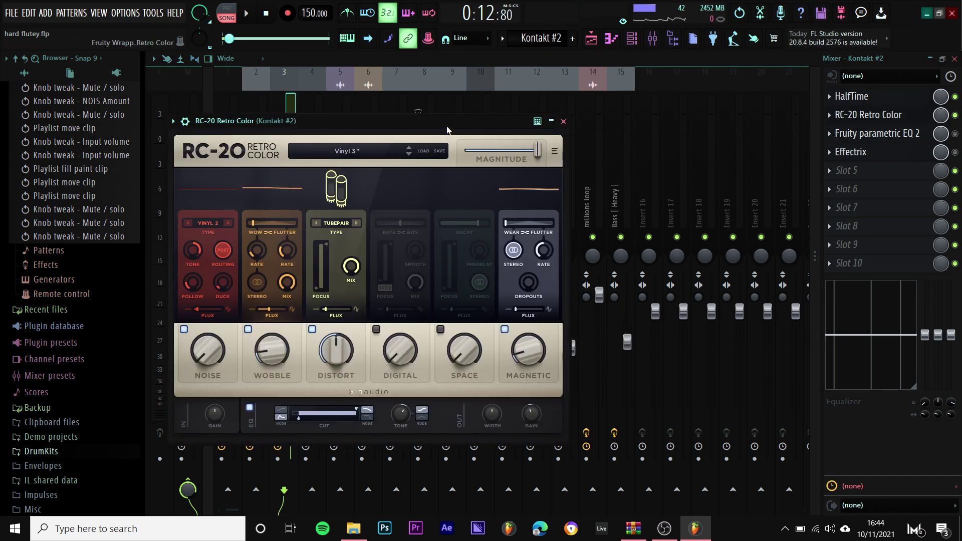
pyautogui.moveTo(448, 130); pyautogui.dragTo(567, 144)
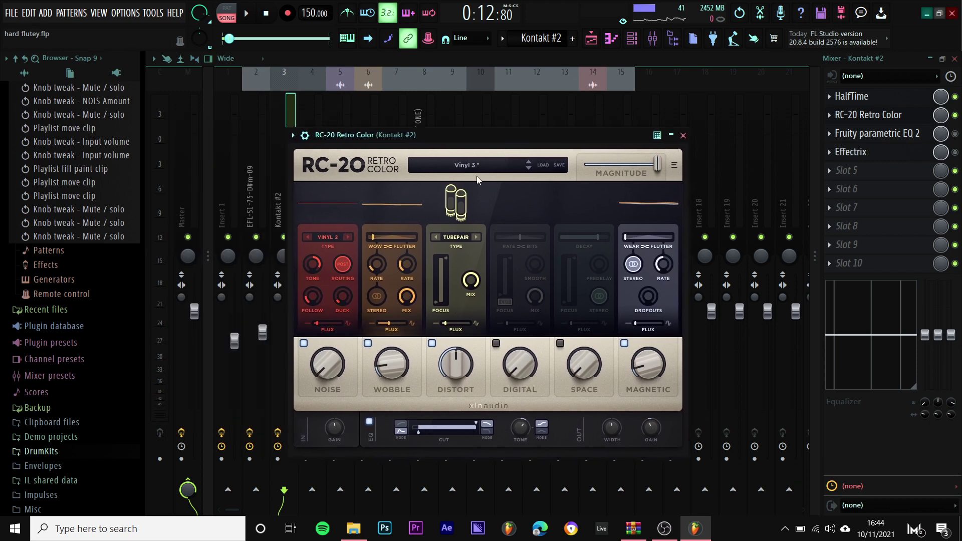
pyautogui.click(684, 135)
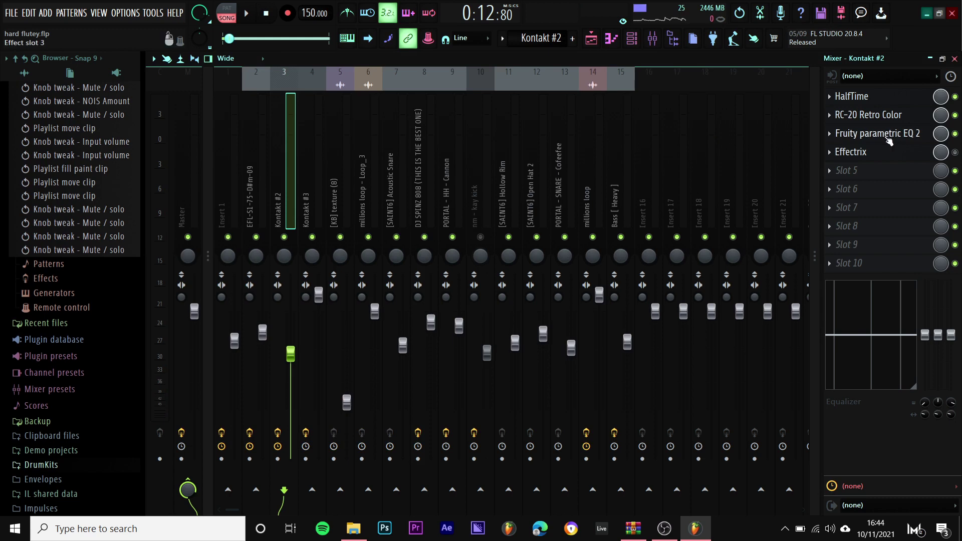
pyautogui.click(887, 141)
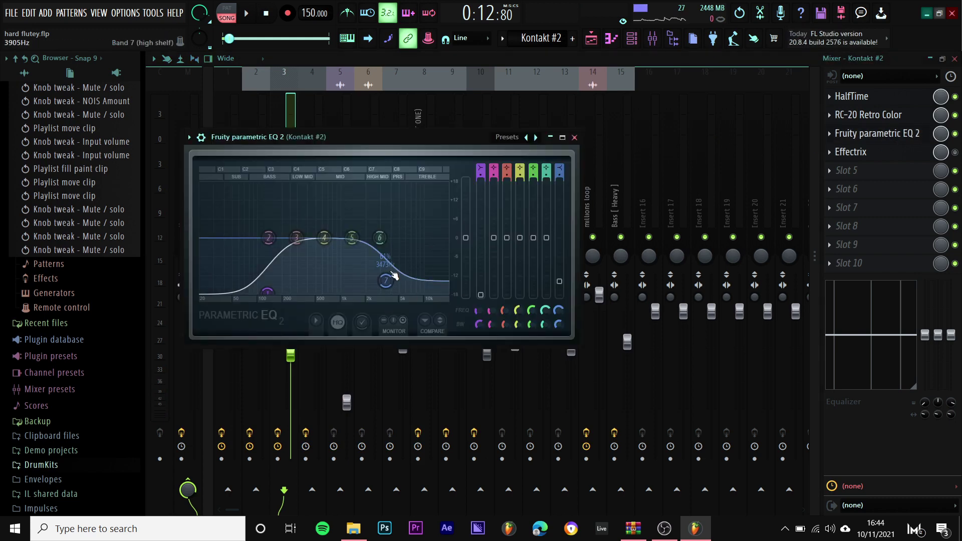
pyautogui.click(575, 137)
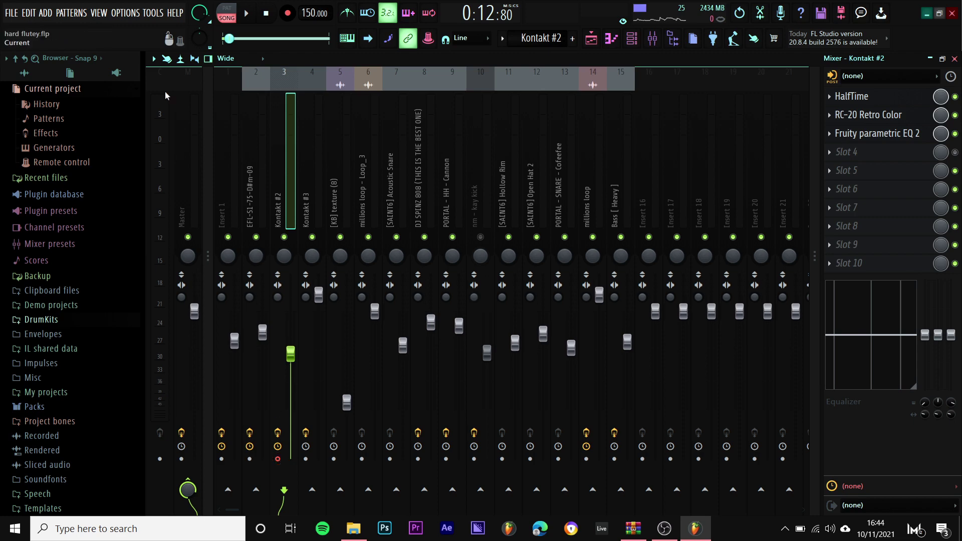
# - View the mixer's disk recording options for rendering the Kontakt #2 track to a wave file, and return to the playlist
pyautogui.click(159, 60)
pyautogui.moveTo(226, 83)
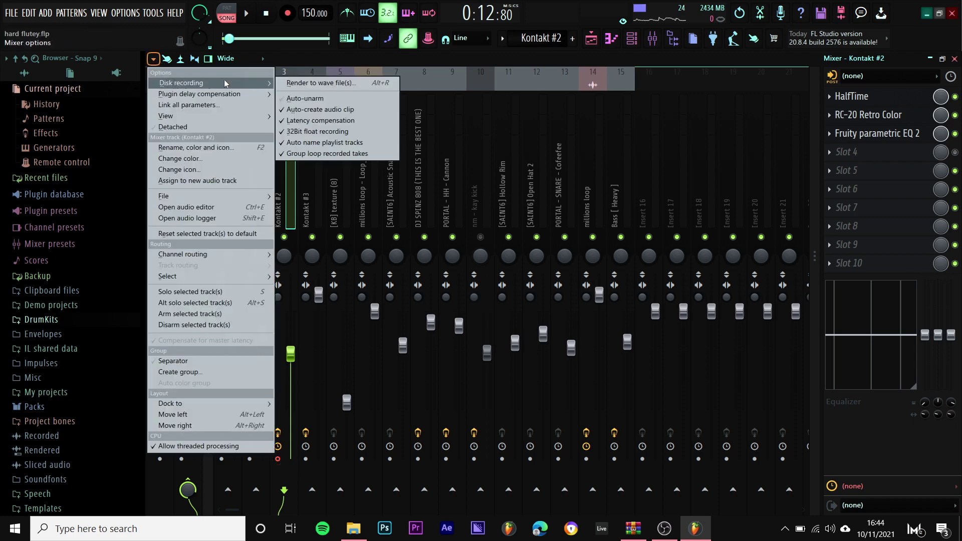
pyautogui.click(599, 46)
pyautogui.click(597, 43)
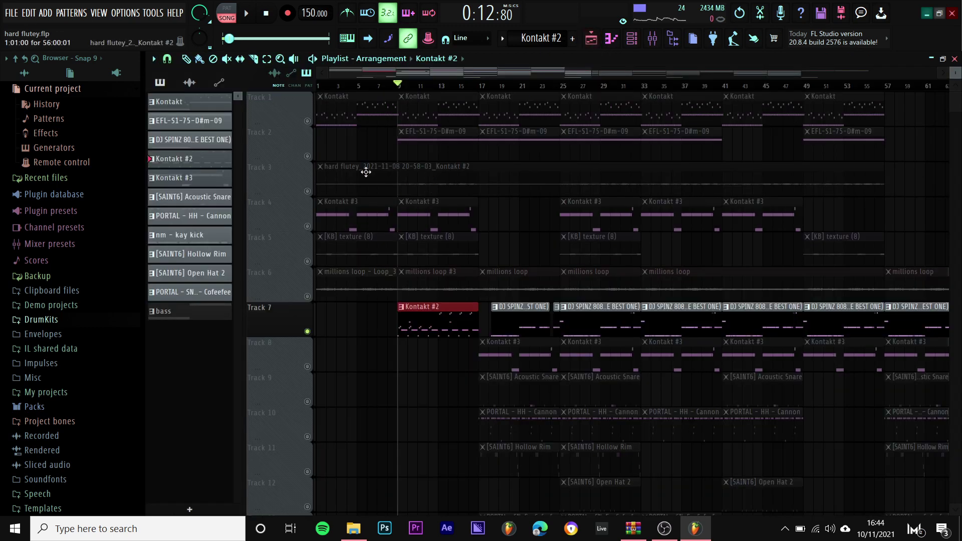
# - Solo playlist Track 3 instead of Track 7 and turn off Reverse on its rendered Kontakt #2 audio clip
pyautogui.click(308, 332)
pyautogui.click(308, 191)
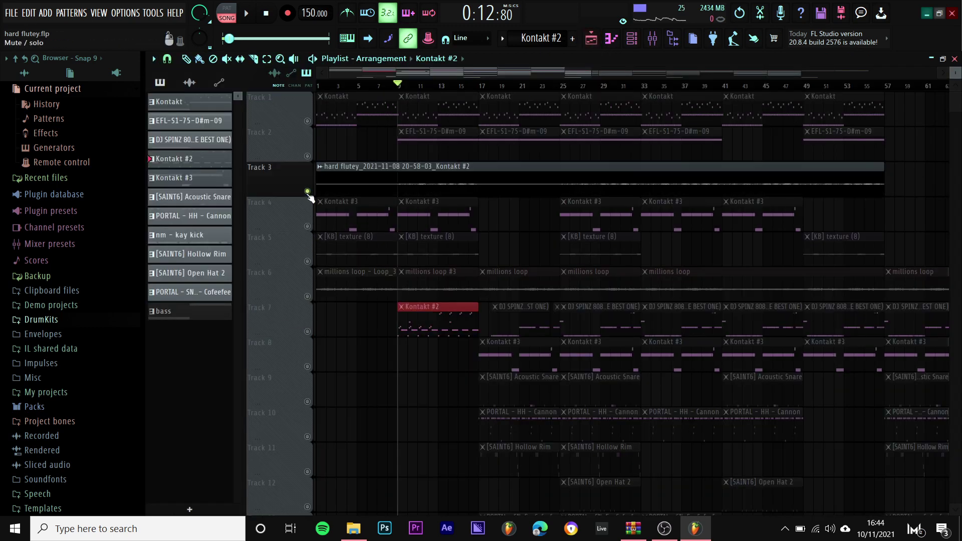
pyautogui.doubleClick(437, 175)
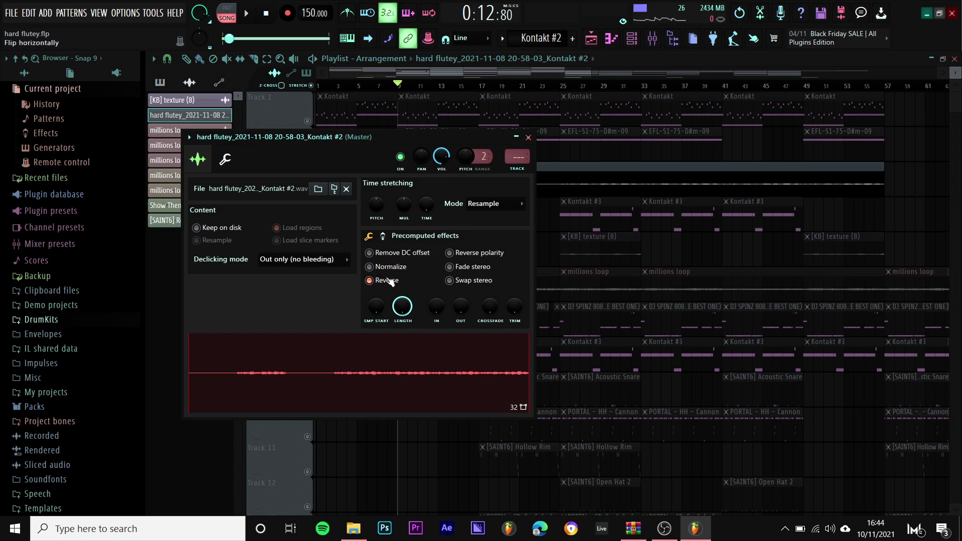
pyautogui.click(391, 281)
pyautogui.click(528, 138)
# - Play back the rendered Kontakt #2 audio clip without the reverse effect
pyautogui.press('space')
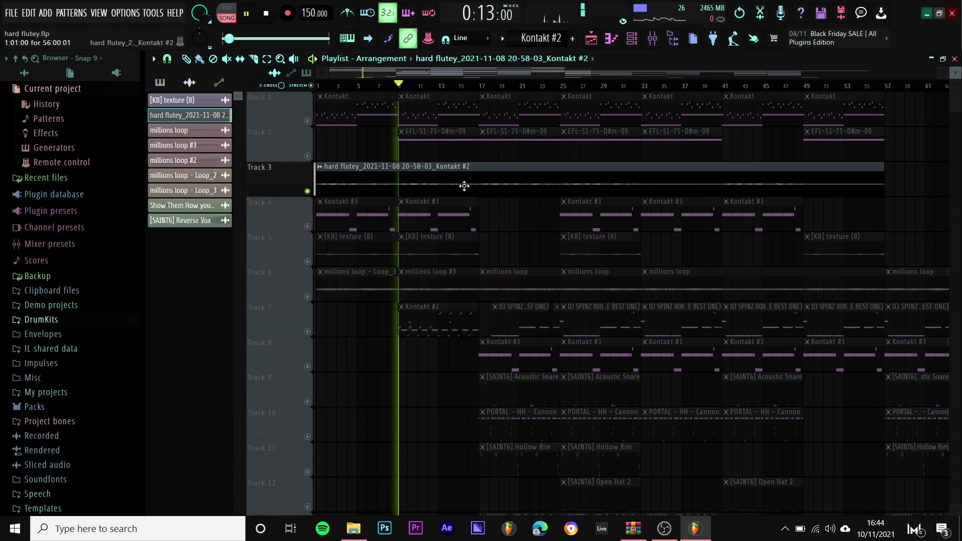
pyautogui.scroll(2, 409, 192)
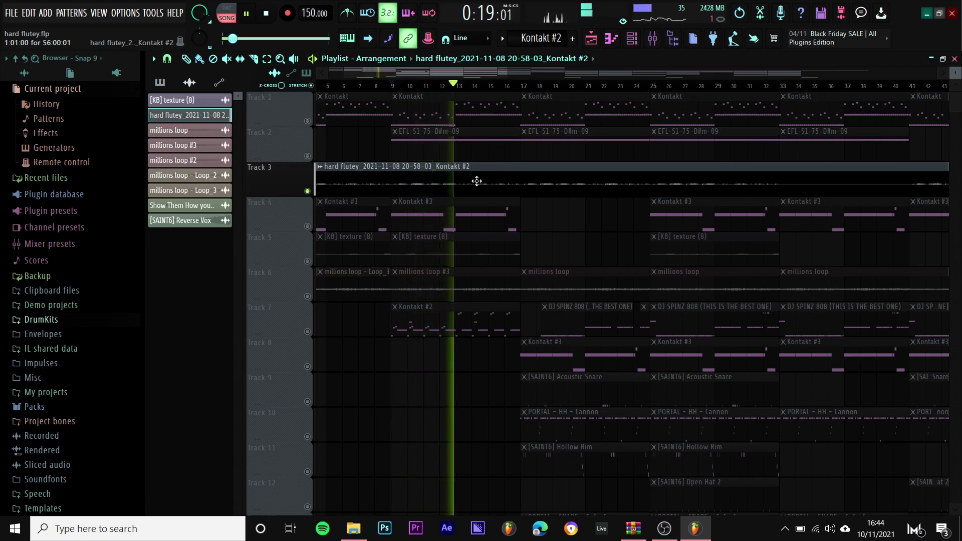
pyautogui.press('space')
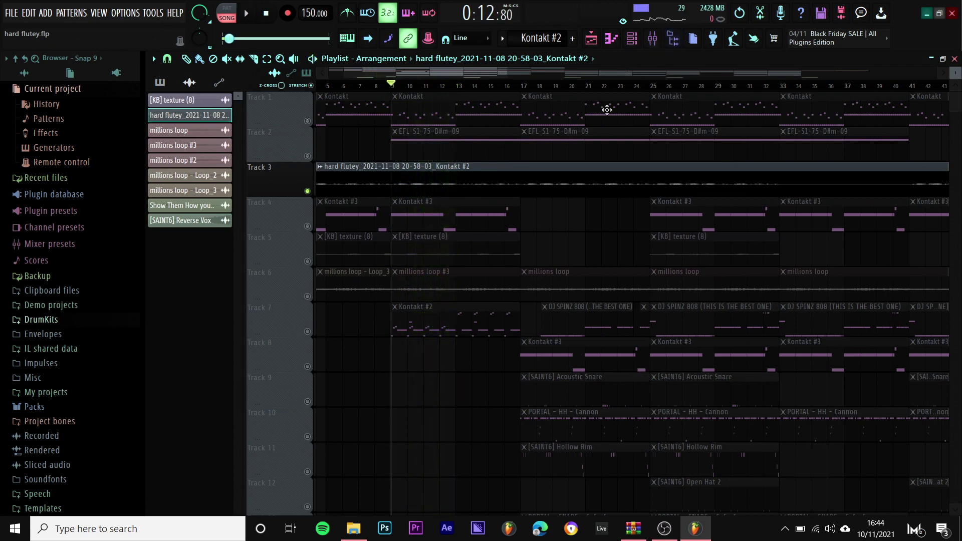
# - Review the rendered Kontakt #2 clip's sampler settings and play back the soloed Track 3 again
pyautogui.doubleClick(512, 184)
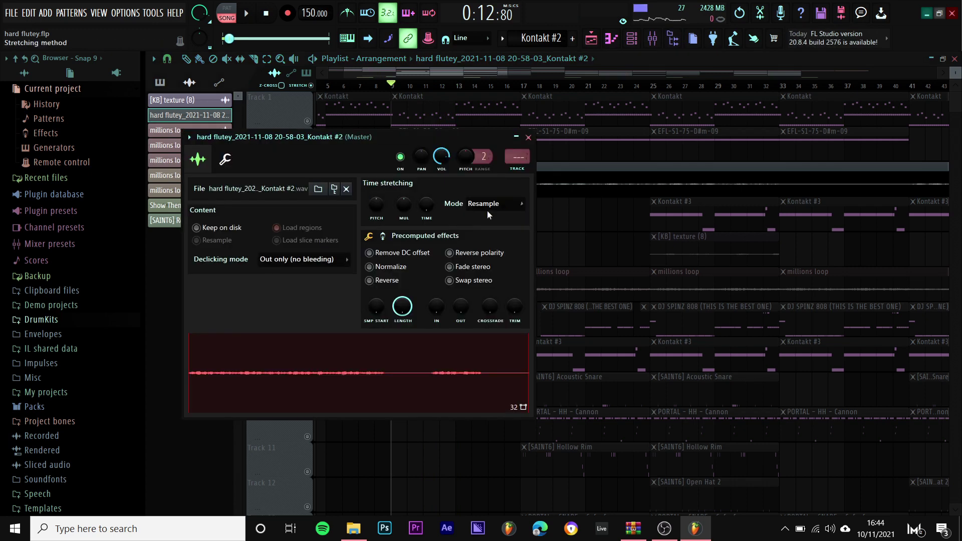
pyautogui.click(529, 138)
pyautogui.press('space')
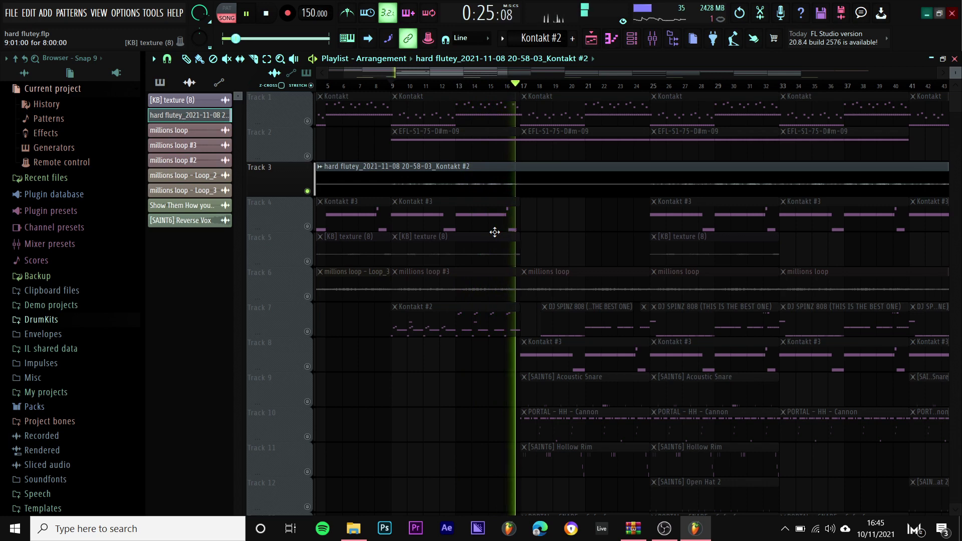
pyautogui.press('space')
# - View the Kontakt #3 pattern's notes and its mixer effects chain, and start a short playback of the layer
pyautogui.doubleClick(495, 232)
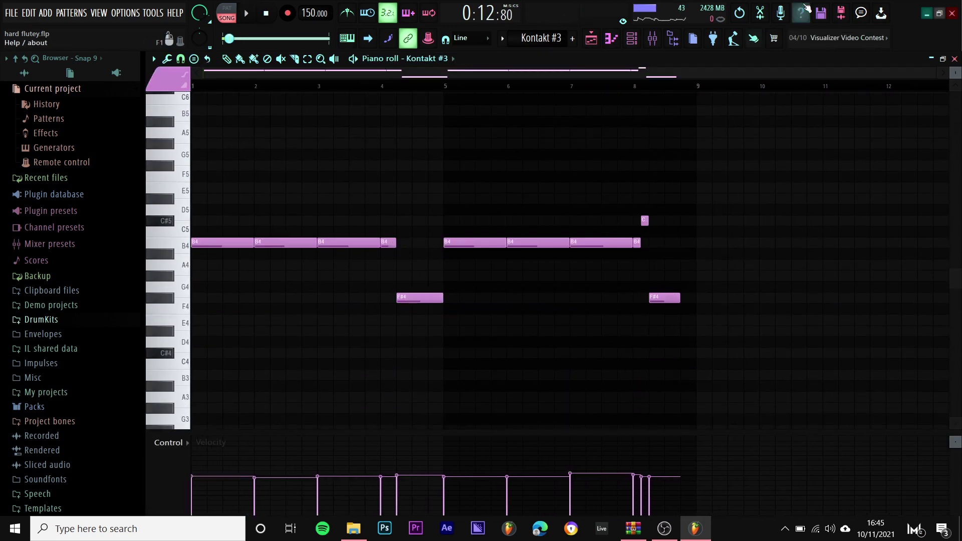
pyautogui.click(653, 40)
pyautogui.press('space')
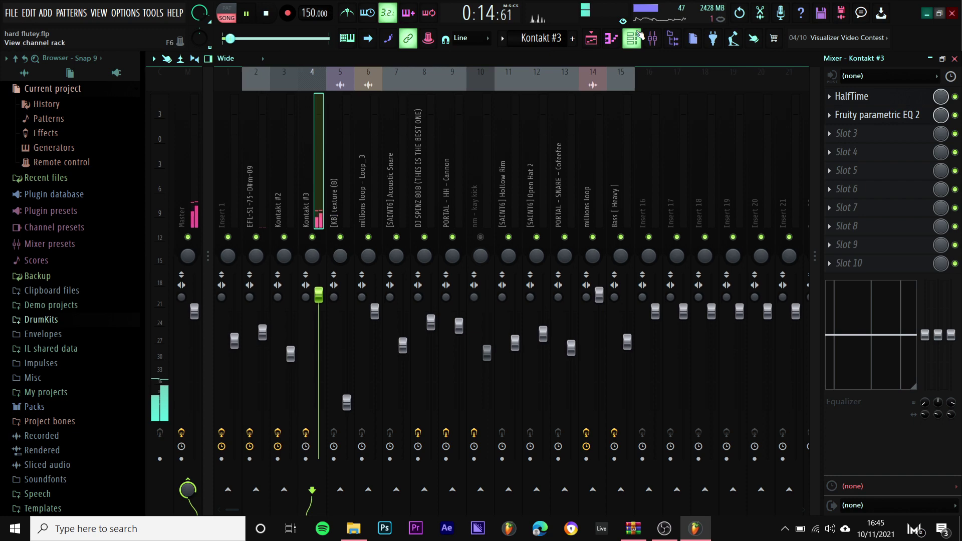
pyautogui.click(591, 39)
pyautogui.press('space')
# - Reopen the Kontakt #3 clip on Track 4 in the piano roll and play back its notes
pyautogui.doubleClick(487, 223)
pyautogui.hotkey('ctrl', 'z')
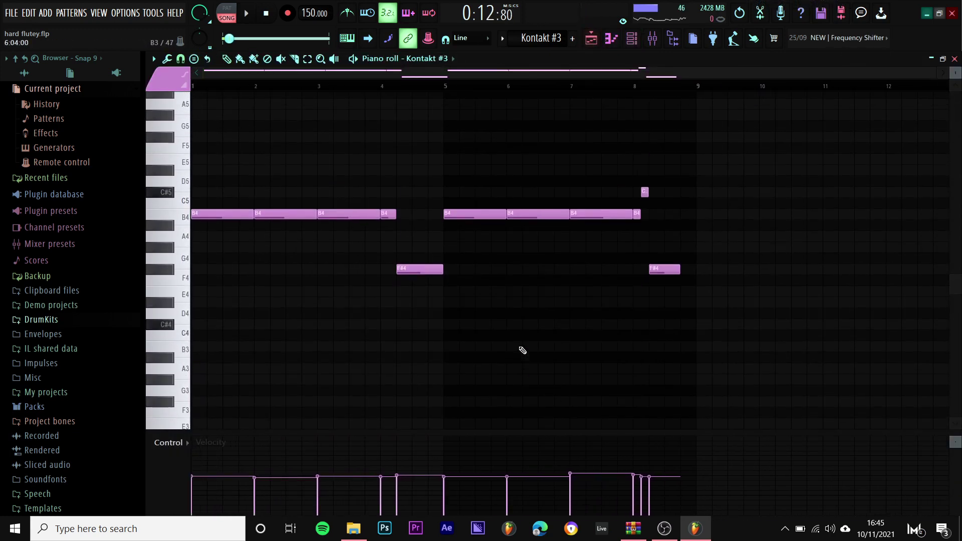
pyautogui.press('space')
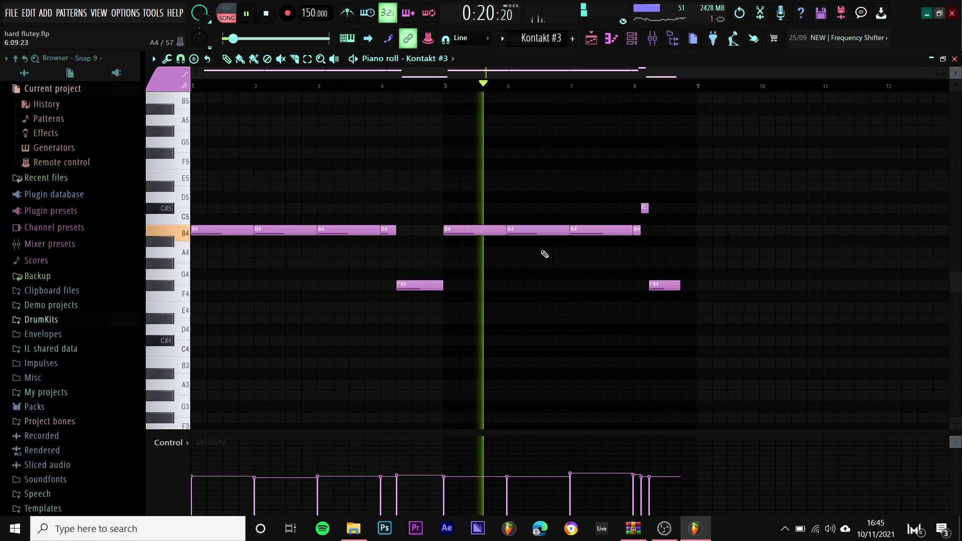
pyautogui.scroll(1, 541, 252)
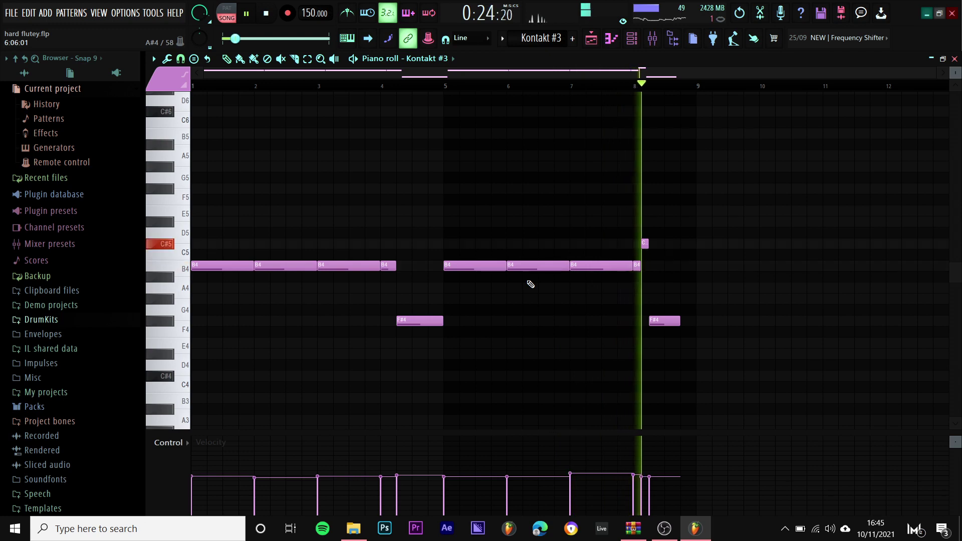
pyautogui.press('space')
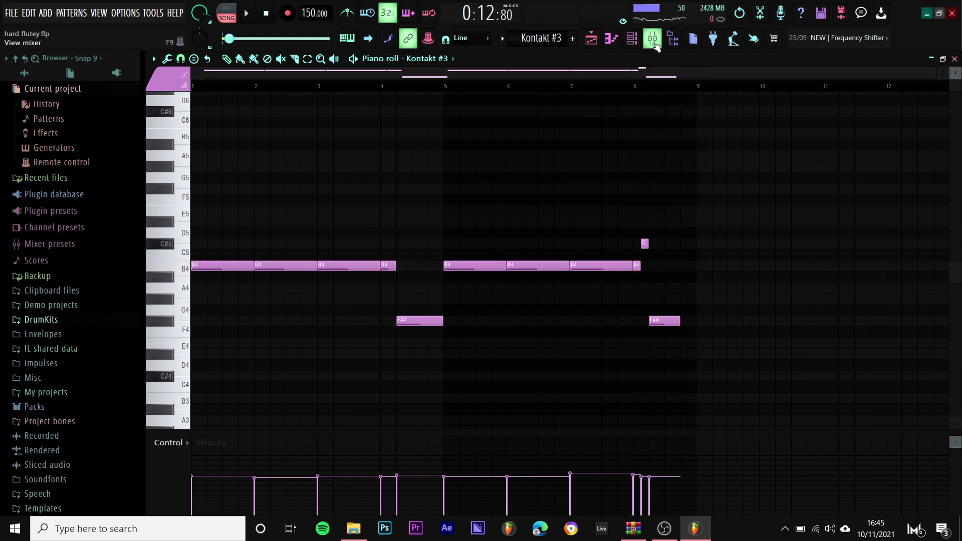
# - View the HalfTime and Fruity parametric EQ 2 settings on the Kontakt #3 mixer track
pyautogui.click(652, 39)
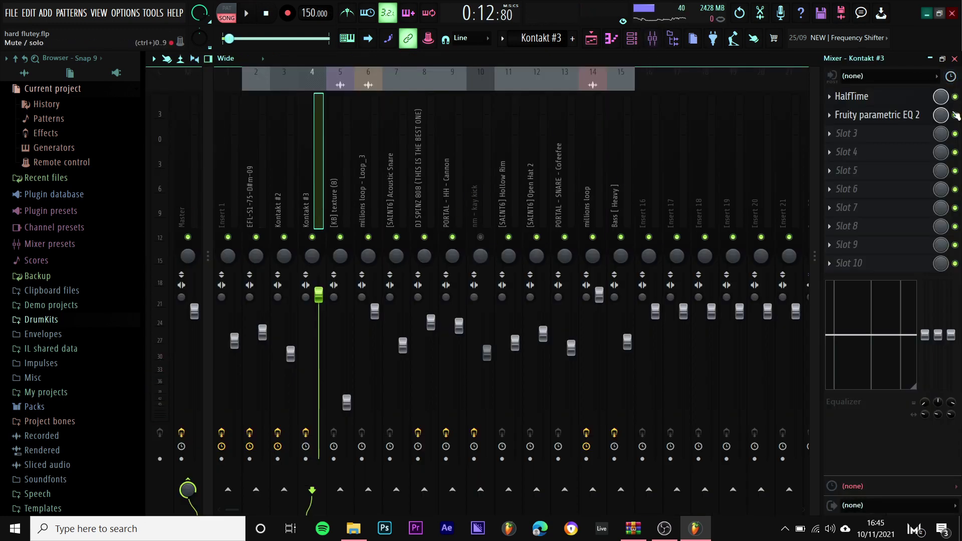
pyautogui.click(908, 97)
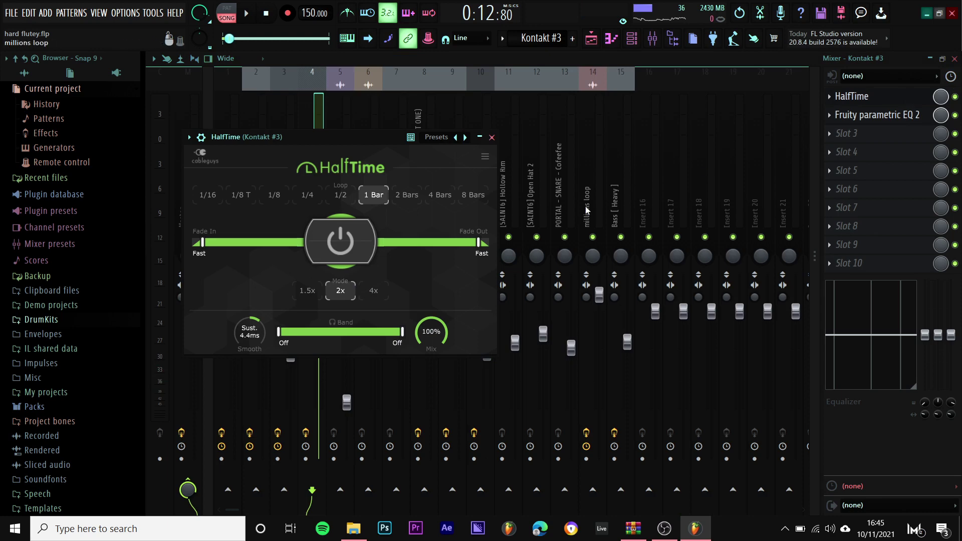
pyautogui.click(492, 137)
pyautogui.click(877, 114)
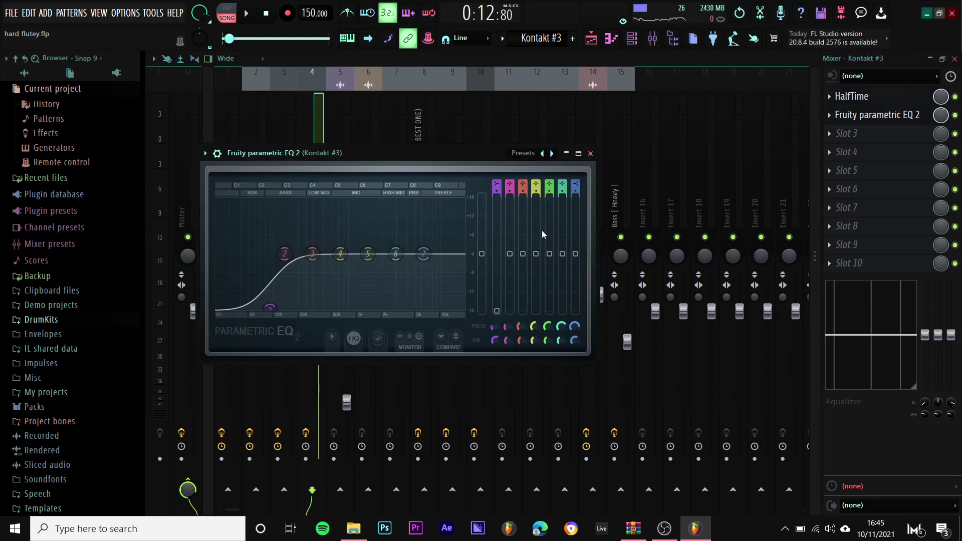
pyautogui.click(591, 153)
# - Solo playlist Track 5 instead of Track 4 and play back its [KB] texture (8) audio clip
pyautogui.click(591, 38)
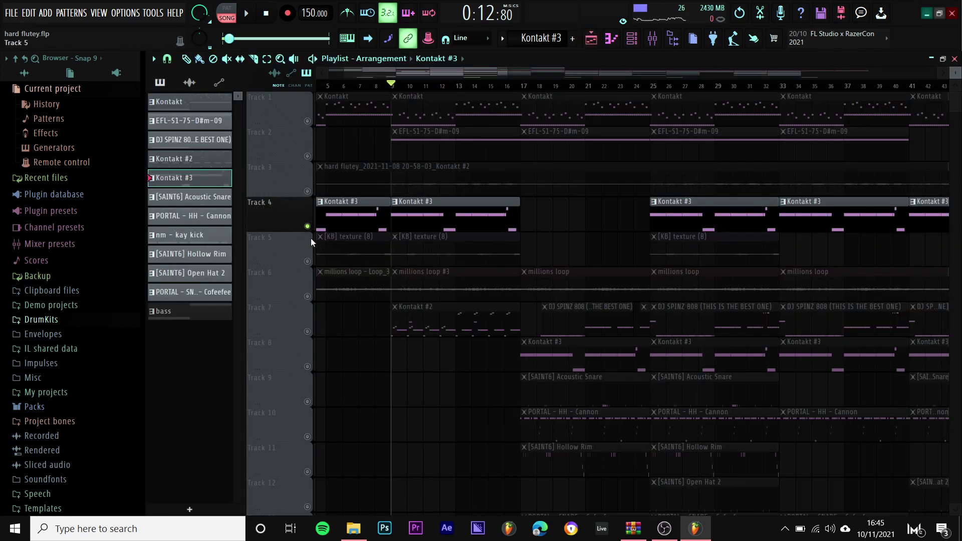
pyautogui.click(307, 226)
pyautogui.click(307, 261)
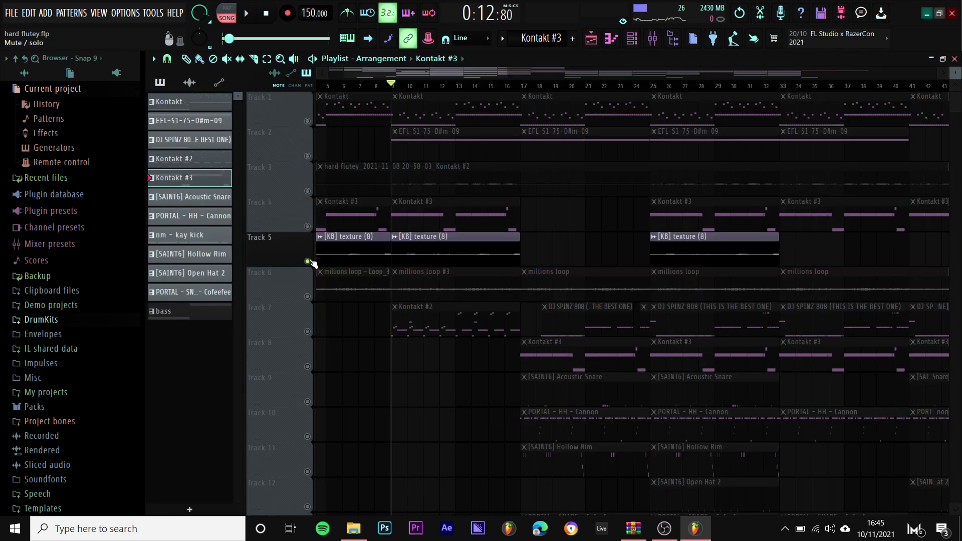
pyautogui.press('space')
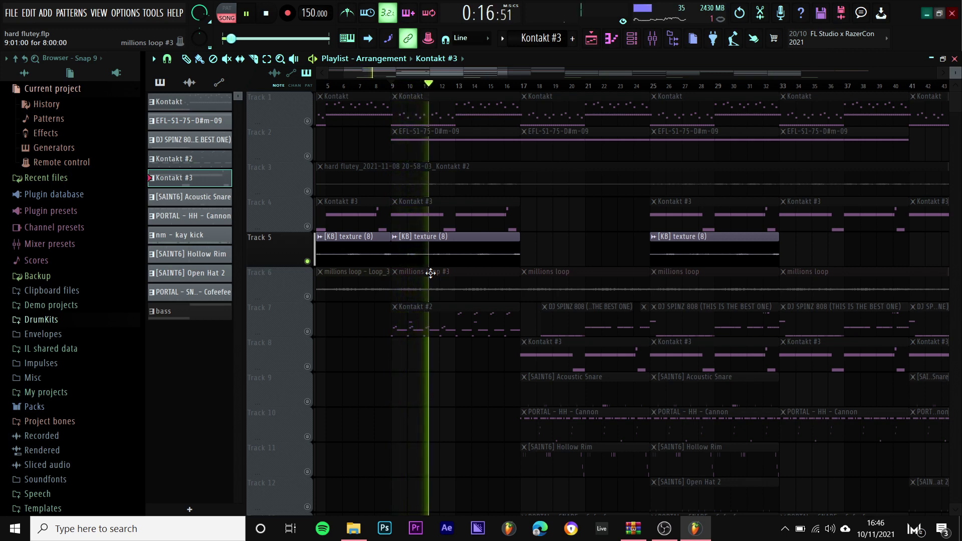
pyautogui.scroll(-2, 430, 273)
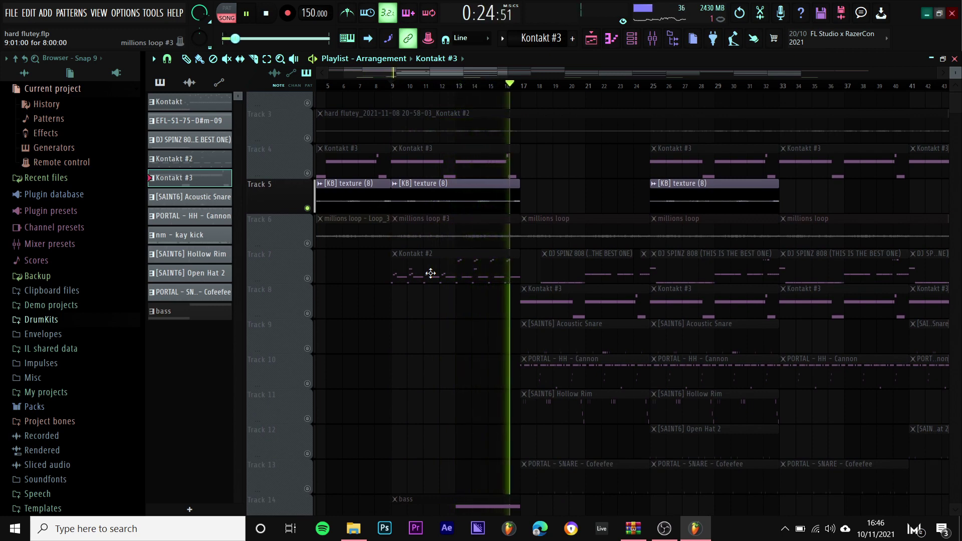
# - Stop the texture playback, solo playlist Track 6 instead of Track 5, and view the millions loop #3 clip's sample settings
pyautogui.press('space')
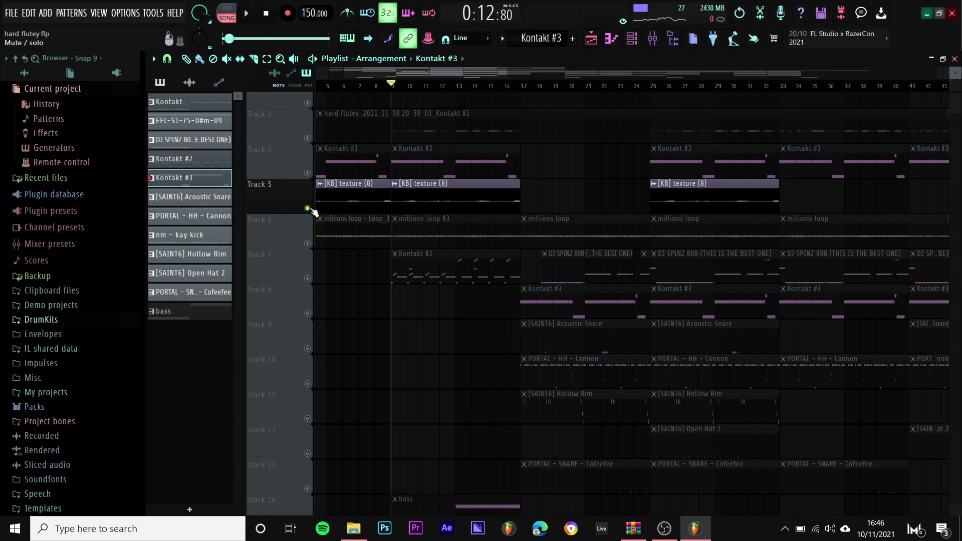
pyautogui.click(309, 209)
pyautogui.click(309, 245)
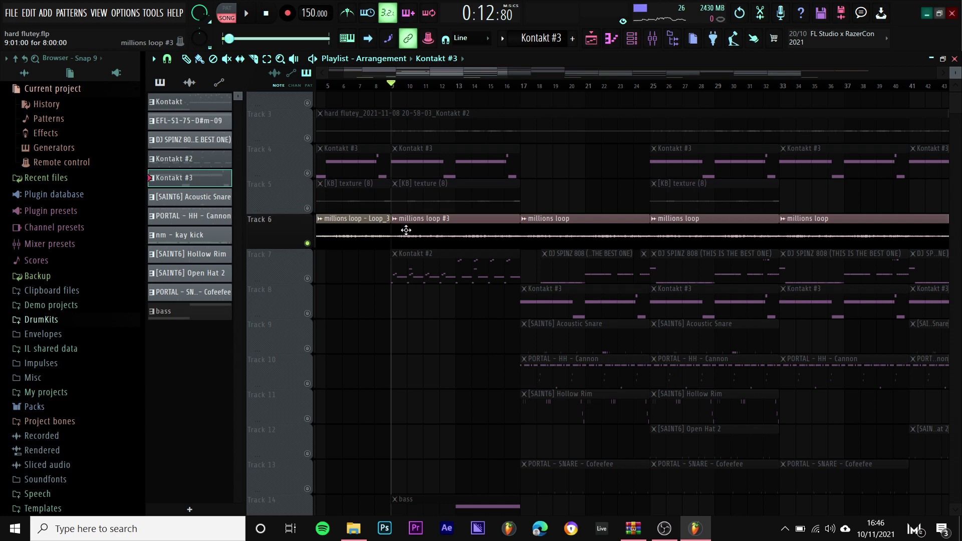
pyautogui.hscroll(-3, 413, 233)
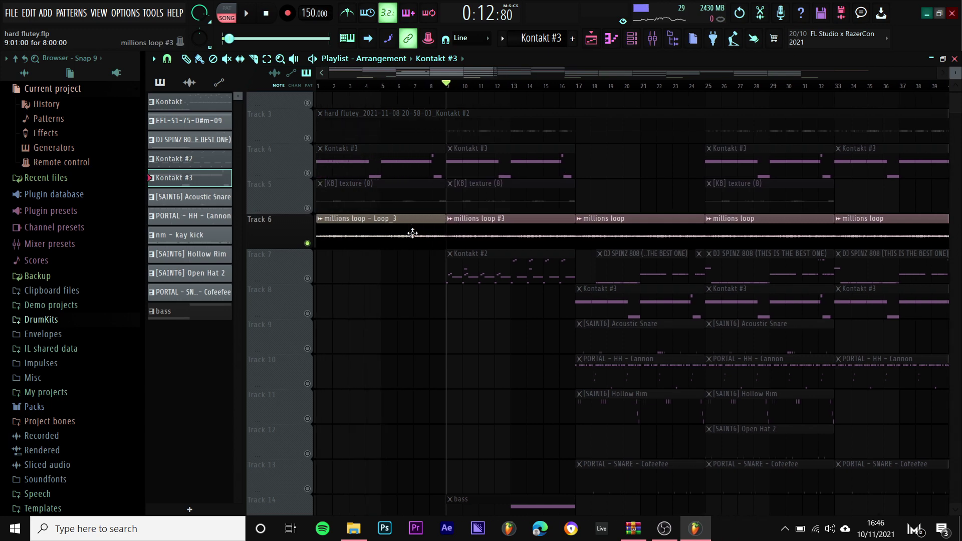
pyautogui.doubleClick(495, 238)
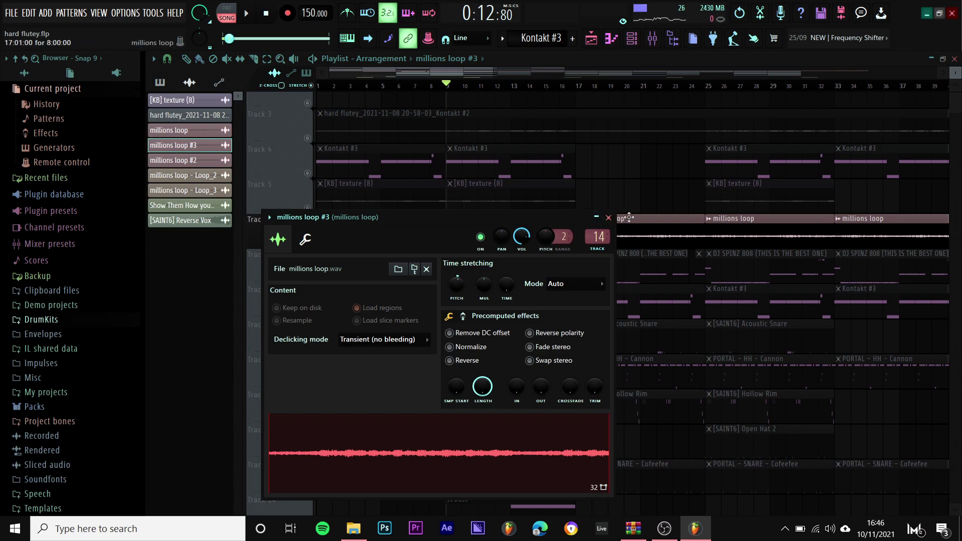
pyautogui.click(610, 218)
# - Play back the soloed millions loop #3 clip on Track 6 from bar 9 to its end
pyautogui.press('space')
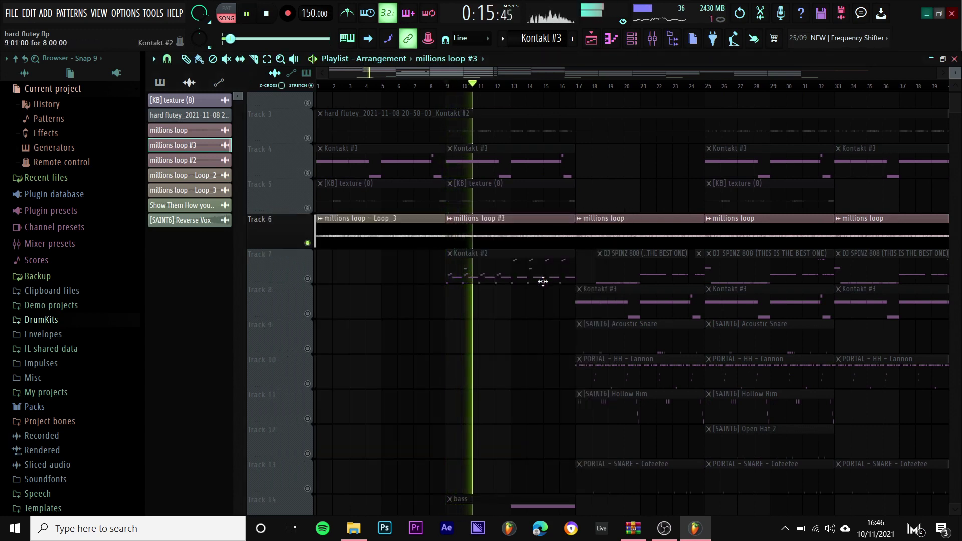
pyautogui.scroll(1, 543, 281)
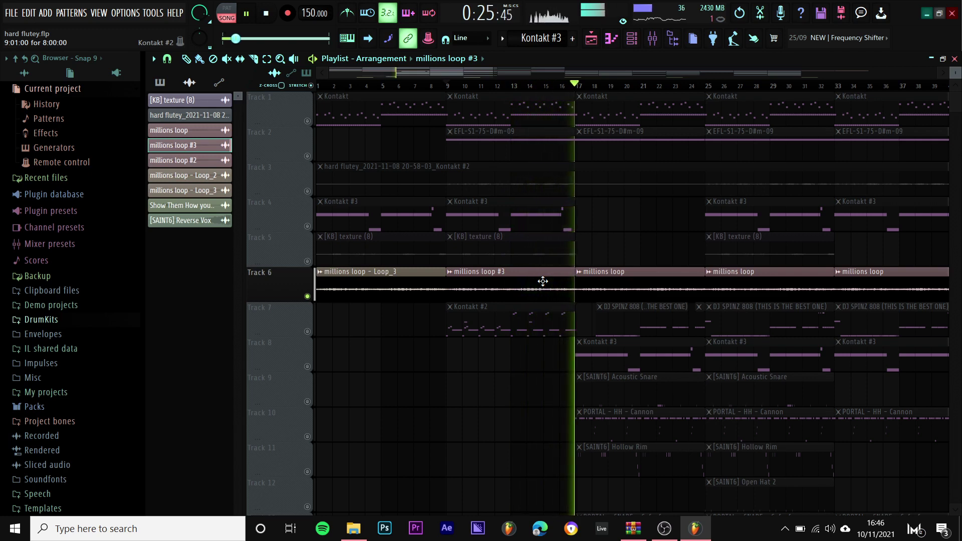
pyautogui.press('space')
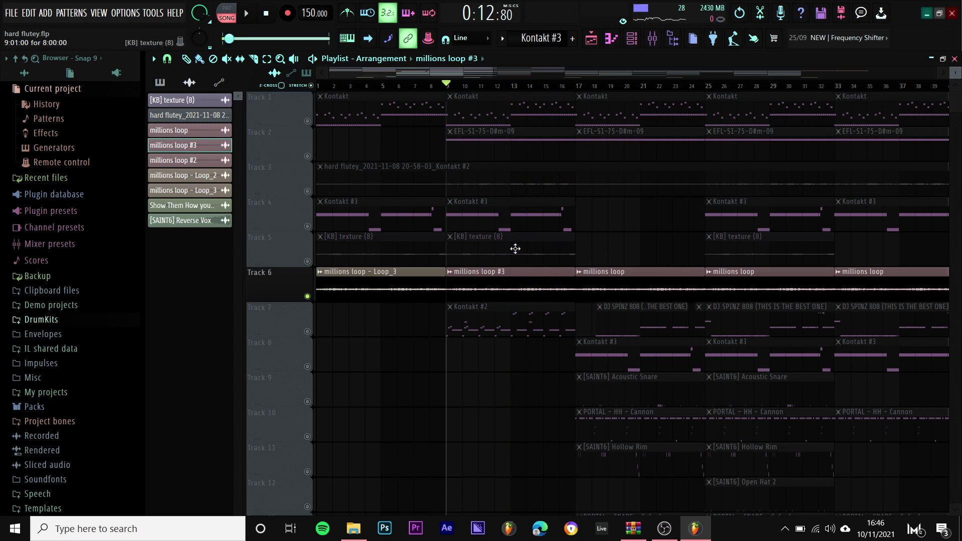
# - Set the song position to the start and load the millions loop - Loop_3 sample into the Edison audio editor
pyautogui.scroll(-4, 606, 307)
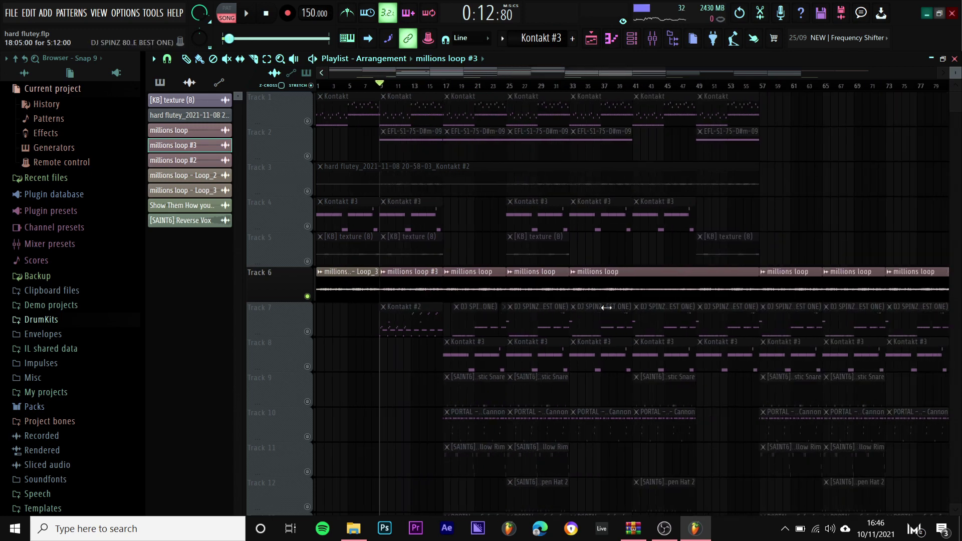
pyautogui.click(327, 90)
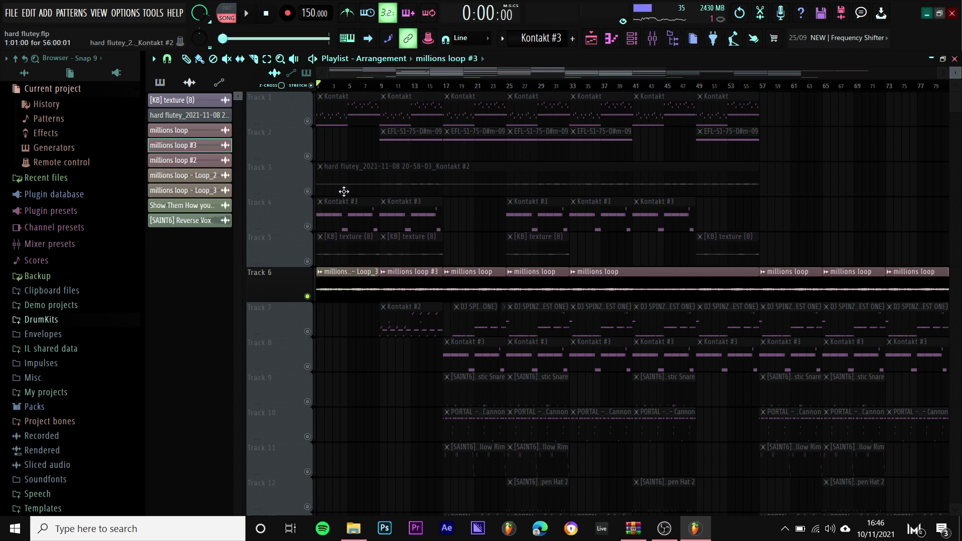
pyautogui.doubleClick(332, 286)
pyautogui.rightClick(350, 322)
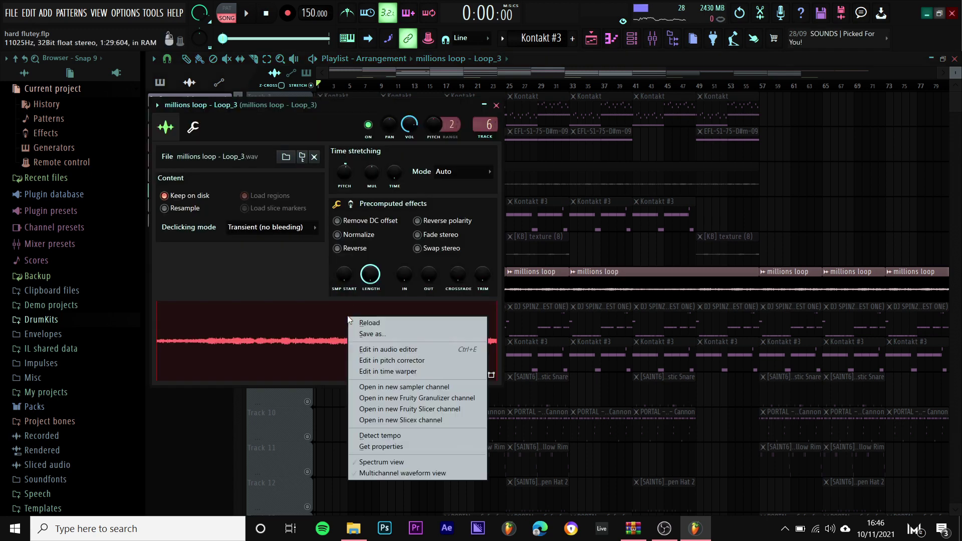
pyautogui.click(369, 350)
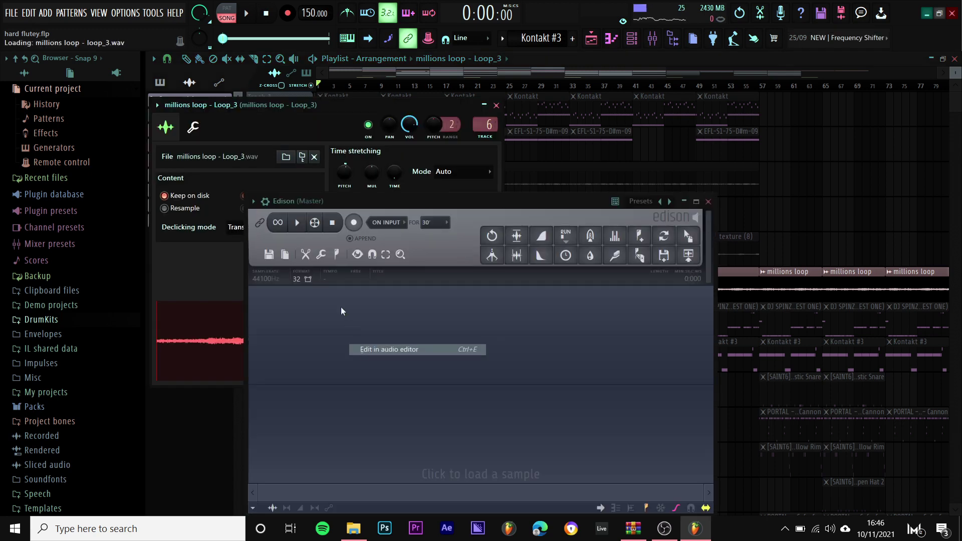
# - Accept the Loop_3 sample's properties in Edison and place it as an audio clip on Track 7, keeping only the part before bar 9
pyautogui.click(269, 280)
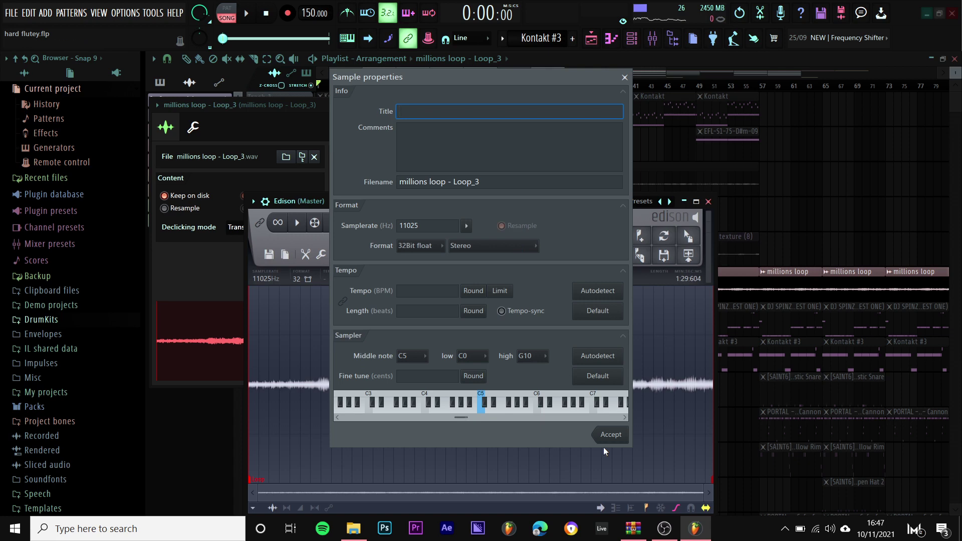
pyautogui.click(606, 435)
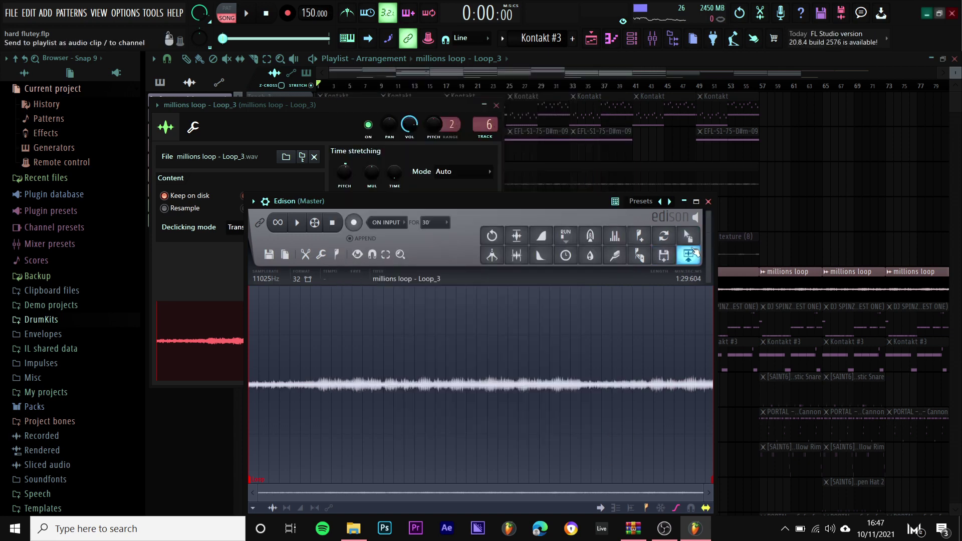
pyautogui.moveTo(690, 238); pyautogui.dragTo(324, 322)
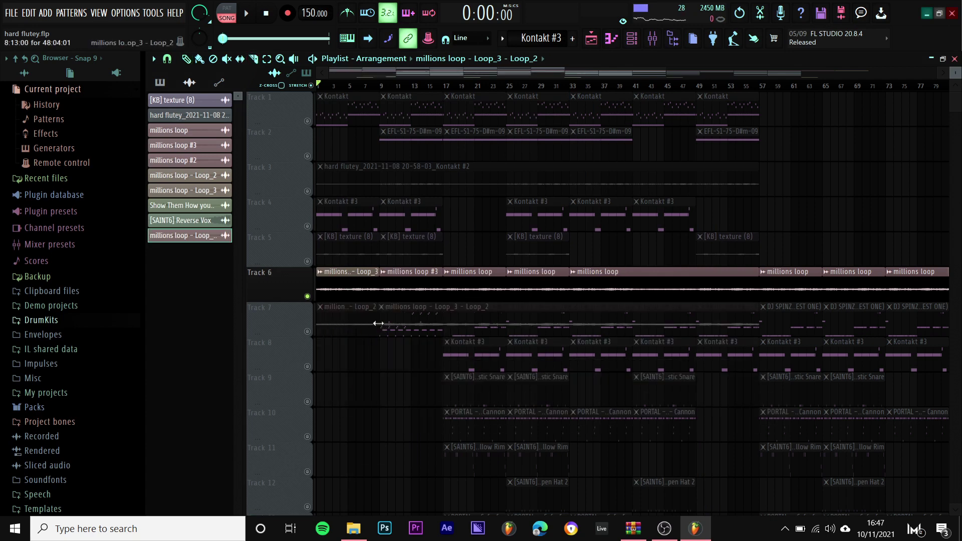
pyautogui.rightClick(404, 314)
# - Solo Track 7 and briefly play back the newly placed loop clip from the start
pyautogui.rightClick(308, 308)
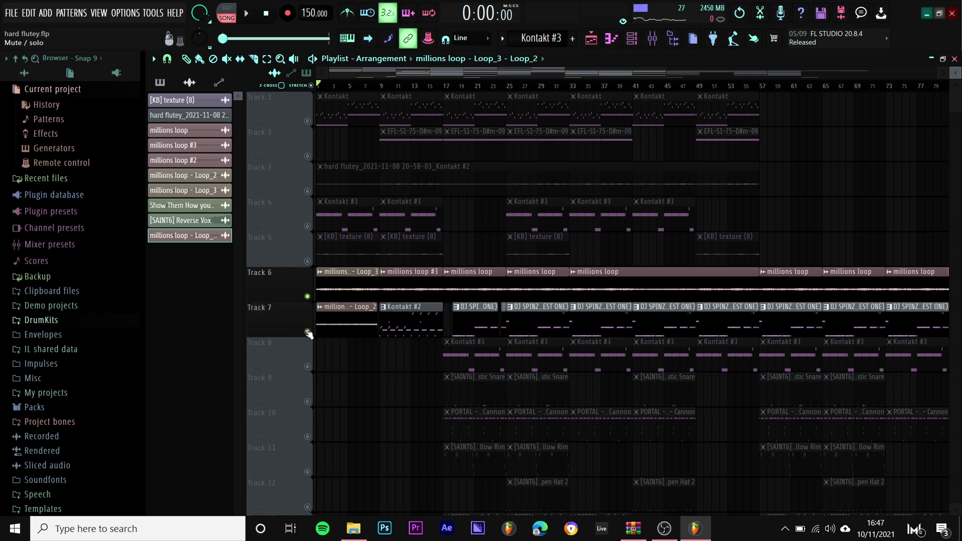
pyautogui.press('space')
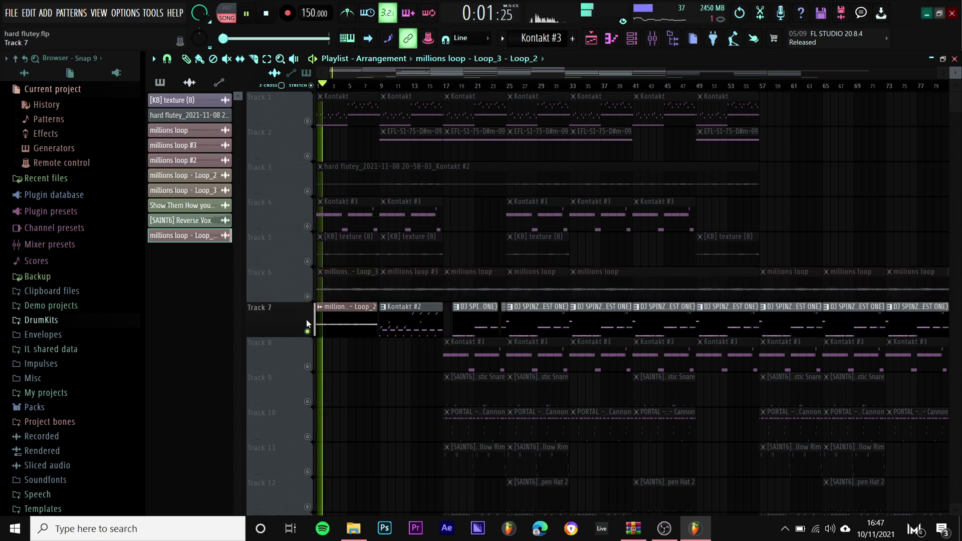
pyautogui.press('space')
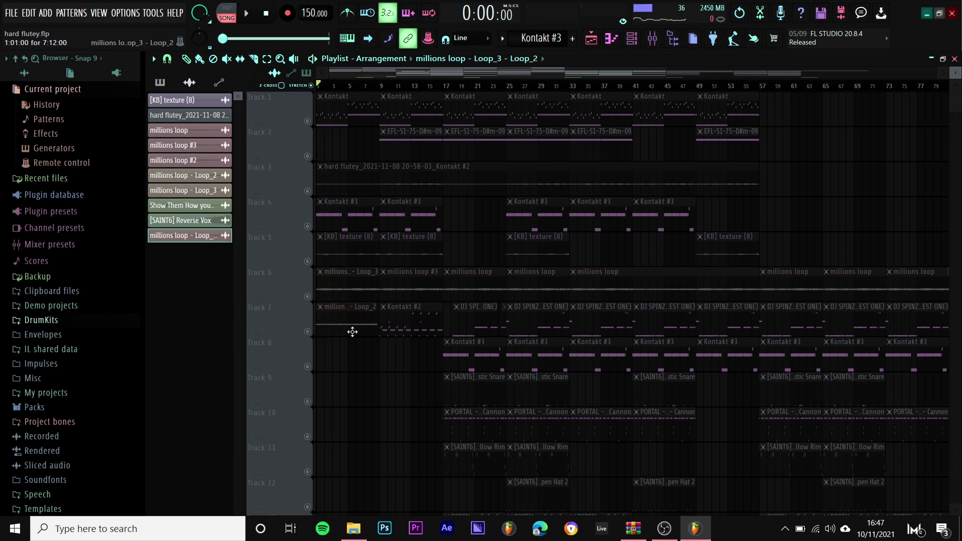
# - Remove the copied loop clip from Track 7 and play back millions loop - Loop_3 with Track 6 soloed
pyautogui.click(302, 297)
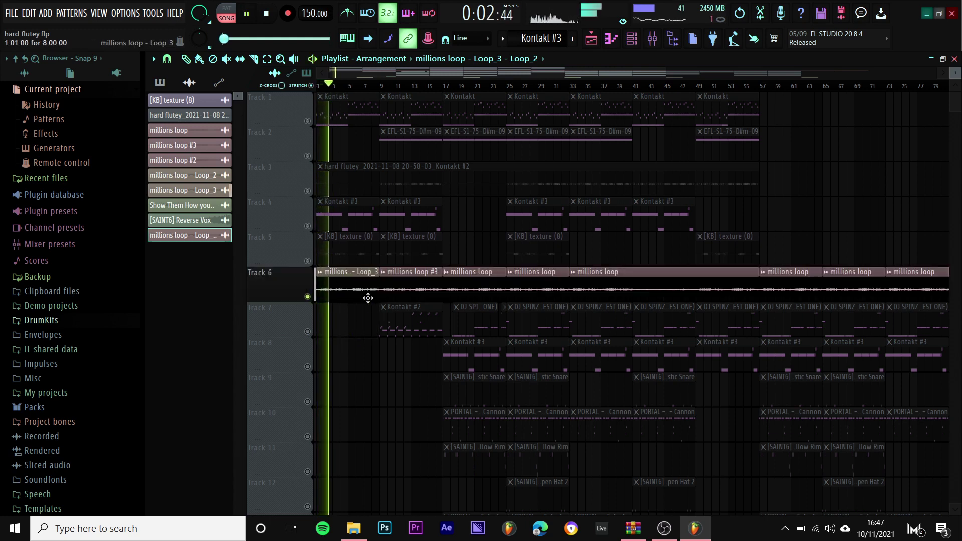
pyautogui.press('space')
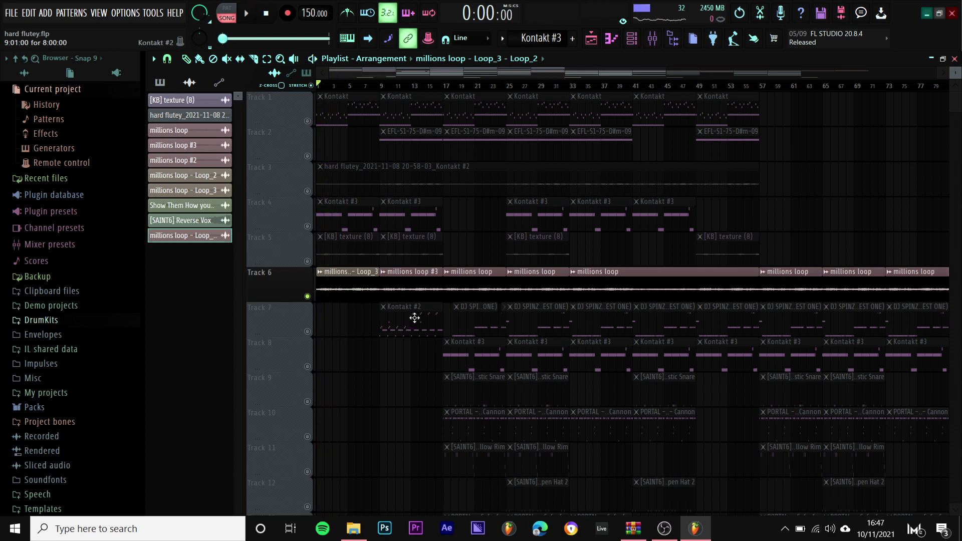
# - Unmute playlist Tracks 7 to 11 alongside Track 6
pyautogui.scroll(-2, 454, 348)
pyautogui.scroll(-3, 452, 346)
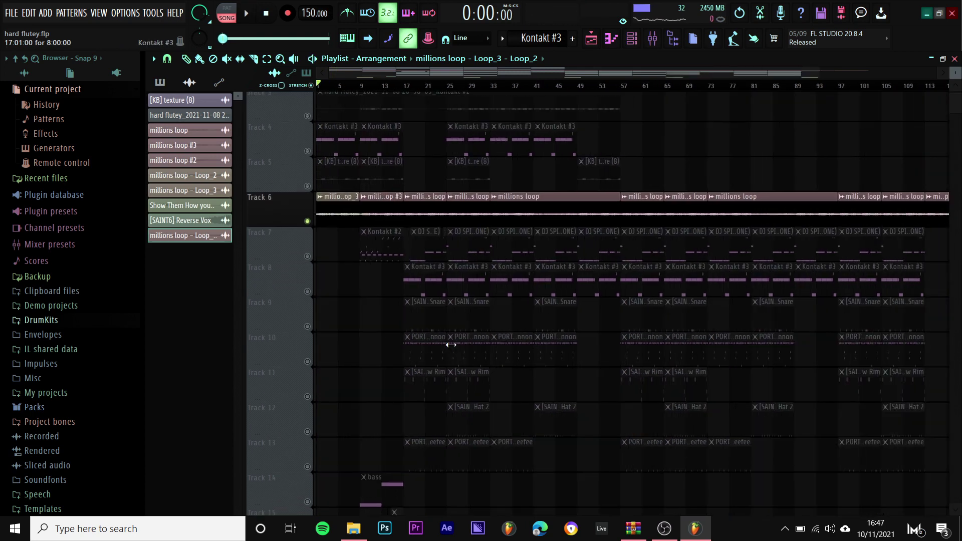
pyautogui.scroll(1, 421, 321)
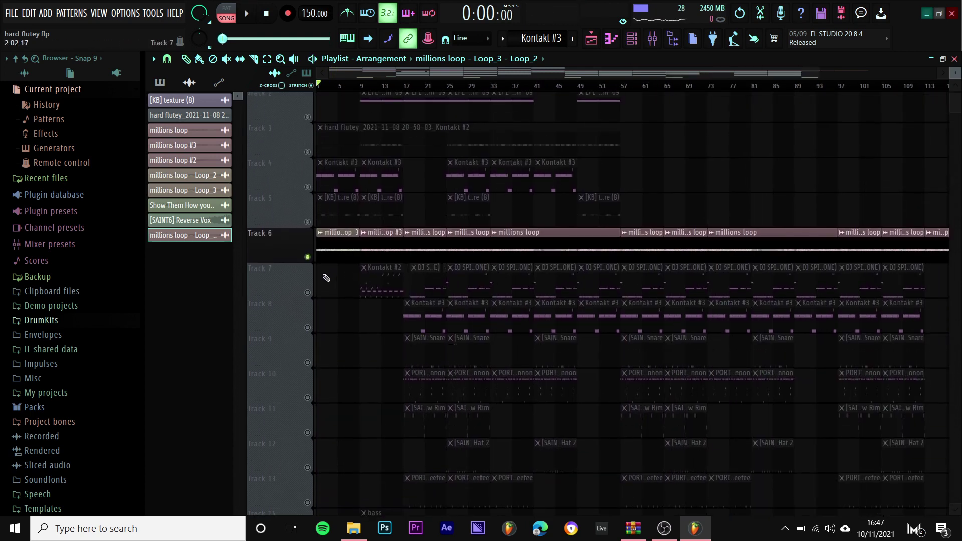
pyautogui.click(308, 292)
pyautogui.click(307, 328)
pyautogui.click(308, 363)
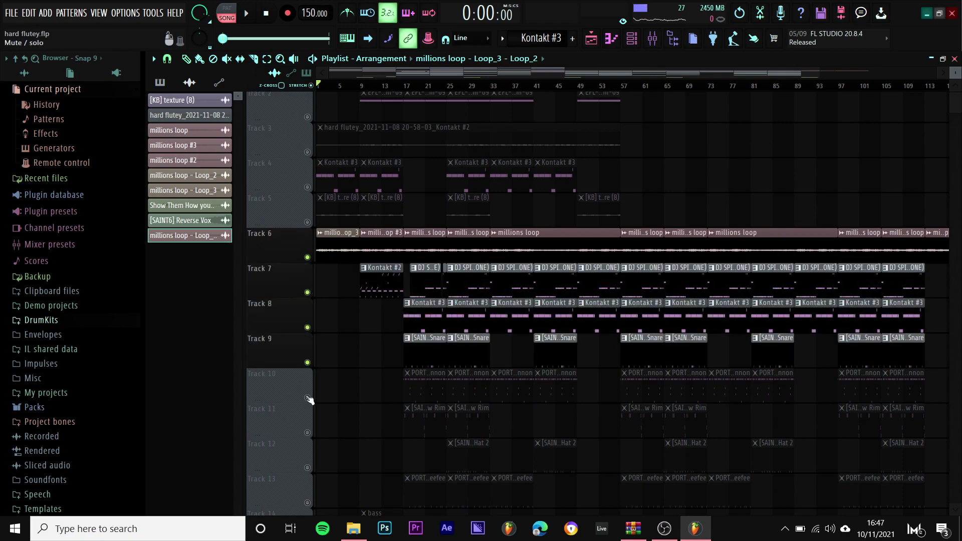
pyautogui.click(307, 398)
pyautogui.click(308, 433)
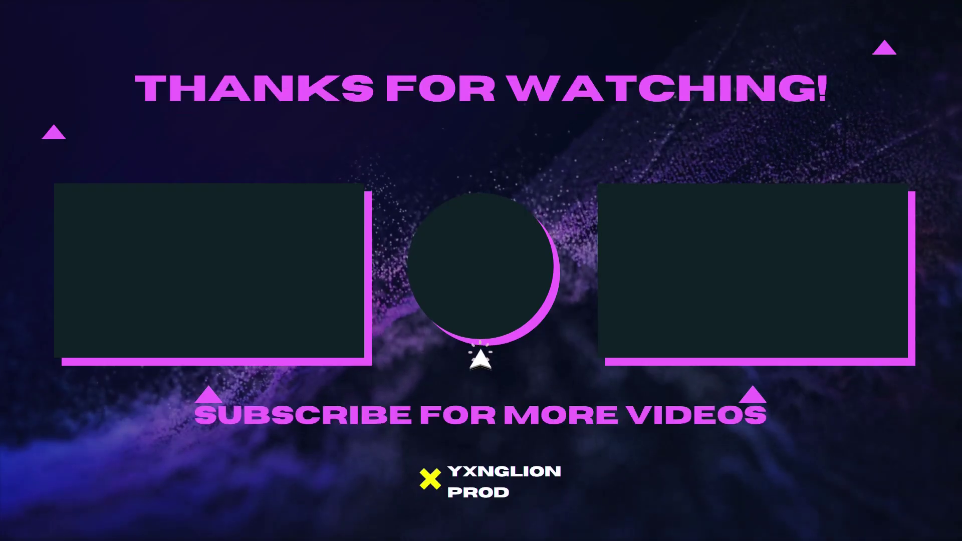